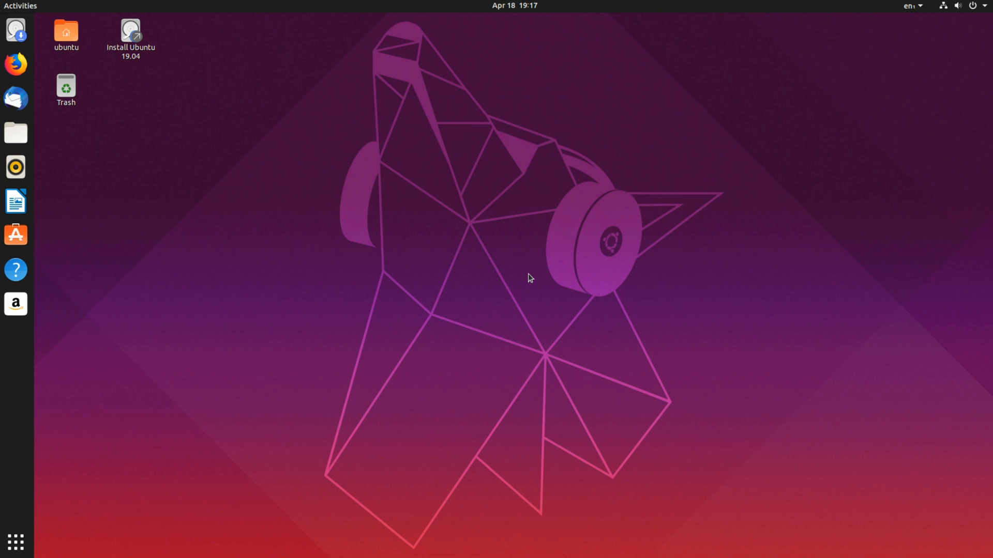
- Open System Monitor by searching the applications for "monito" and examine its CPU, memory and network usage graphs before closing it
left_click(11, 540)
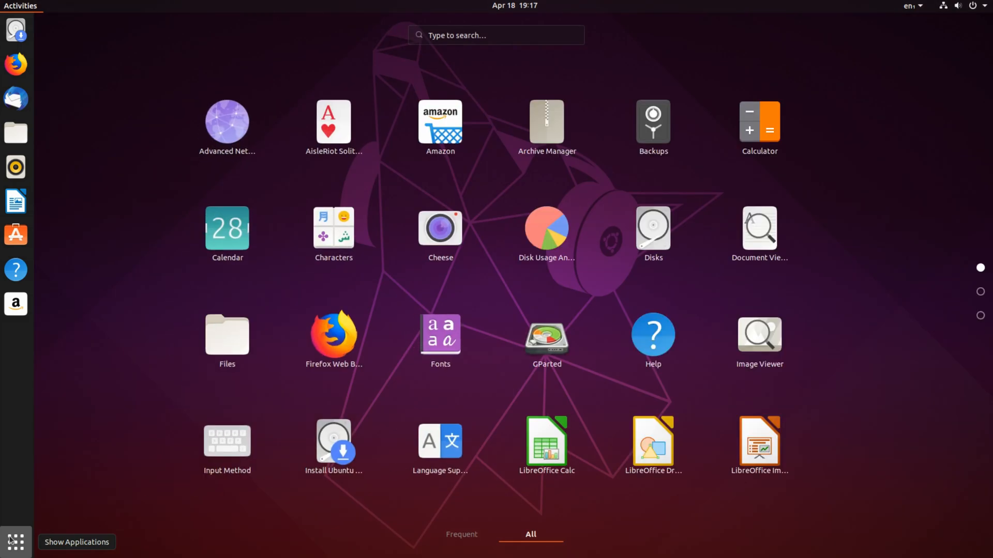
left_click(10, 540)
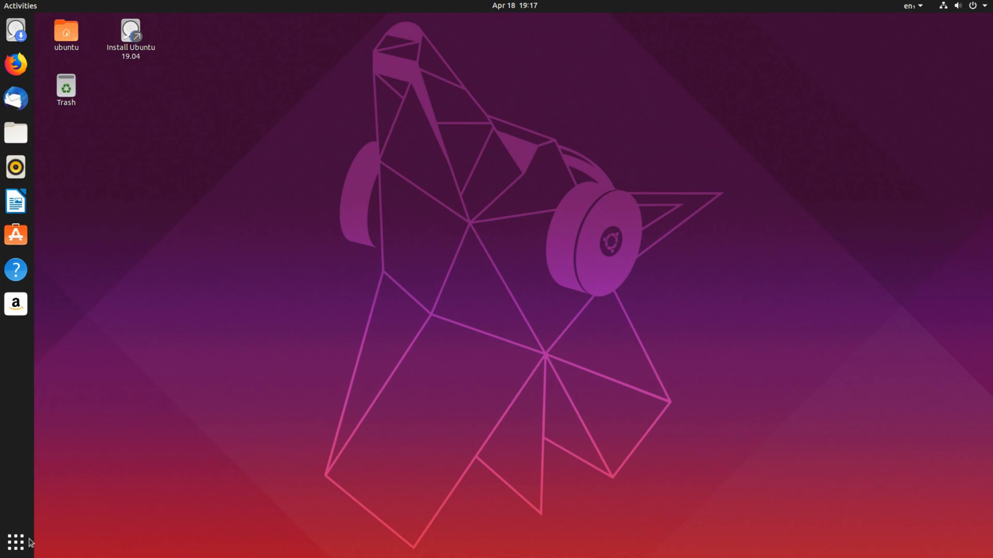
left_click(29, 541)
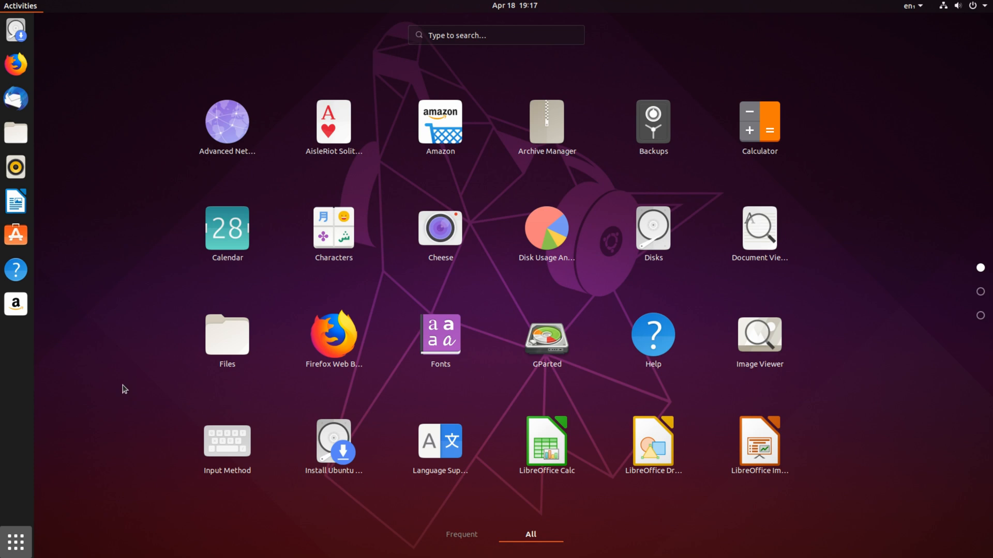
type("monito")
key("Return")
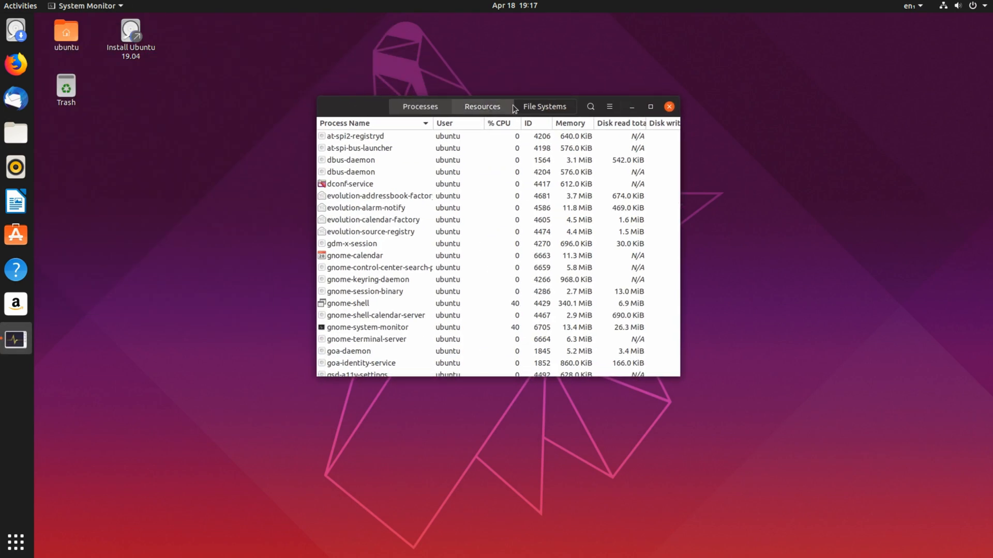
left_click(512, 108)
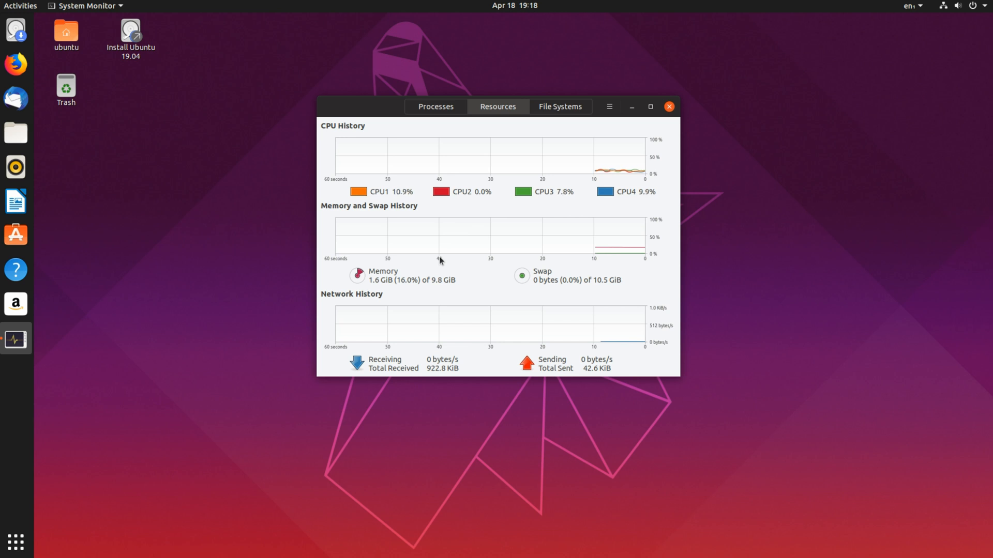
left_click(669, 107)
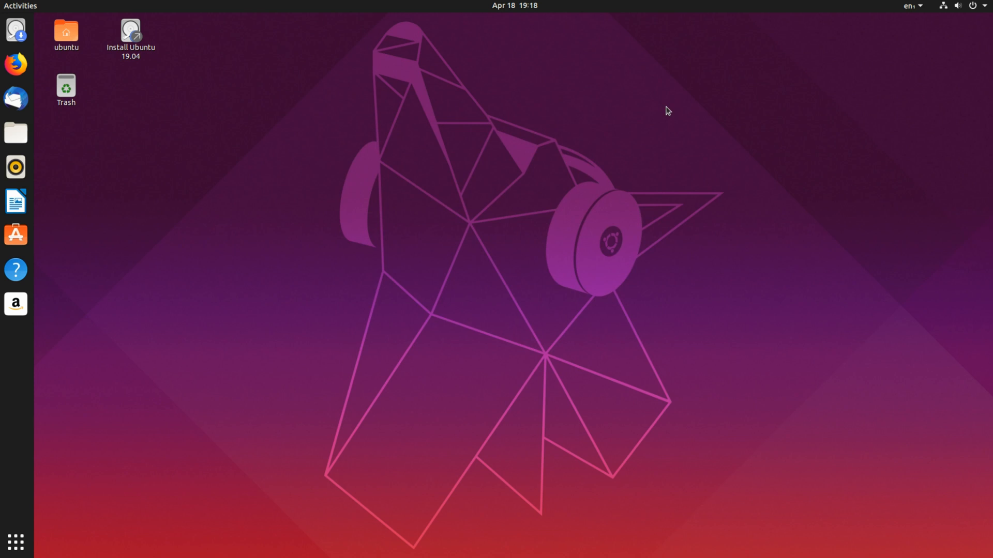
- Look at the frequent and full application lists in the applications overview and return to the desktop
left_click(15, 542)
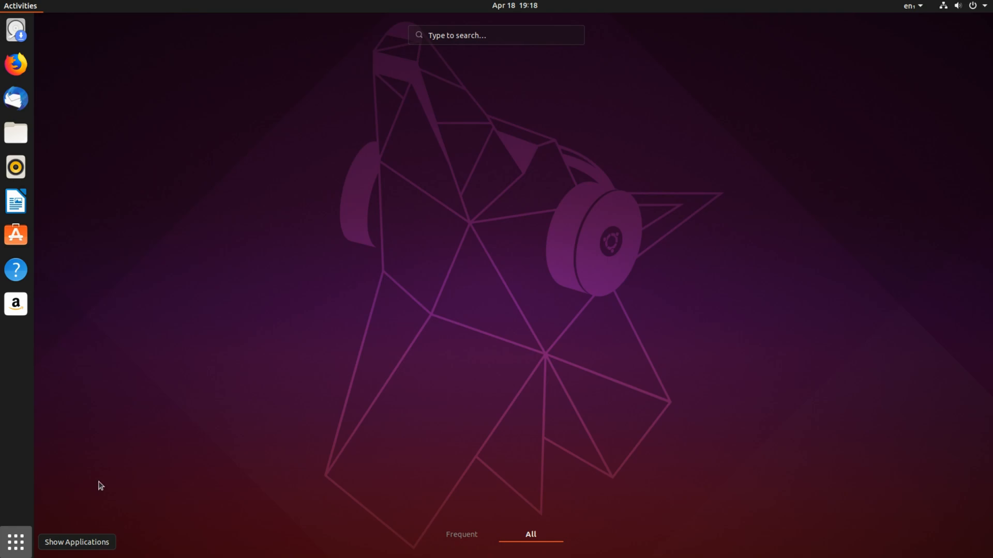
left_click(469, 532)
left_click(531, 535)
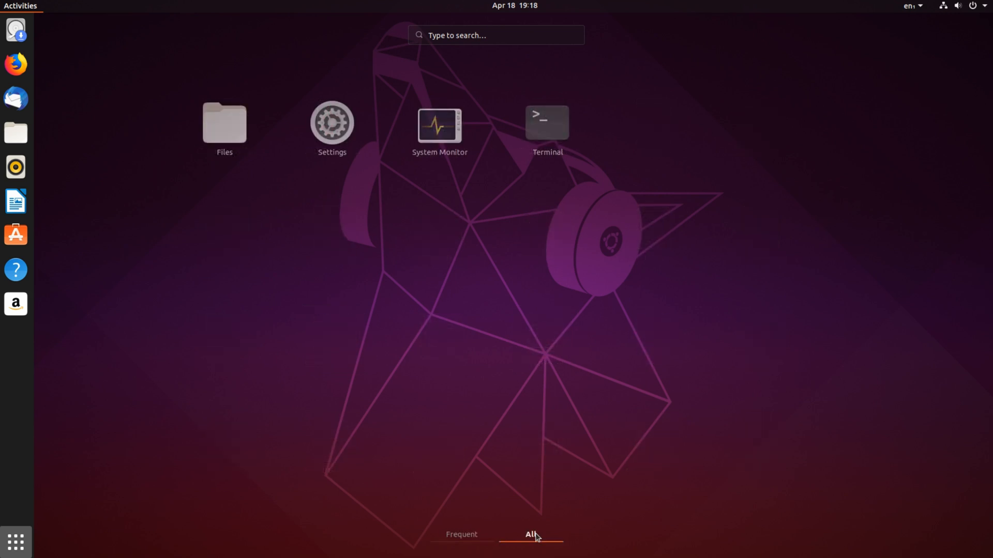
left_click(10, 551)
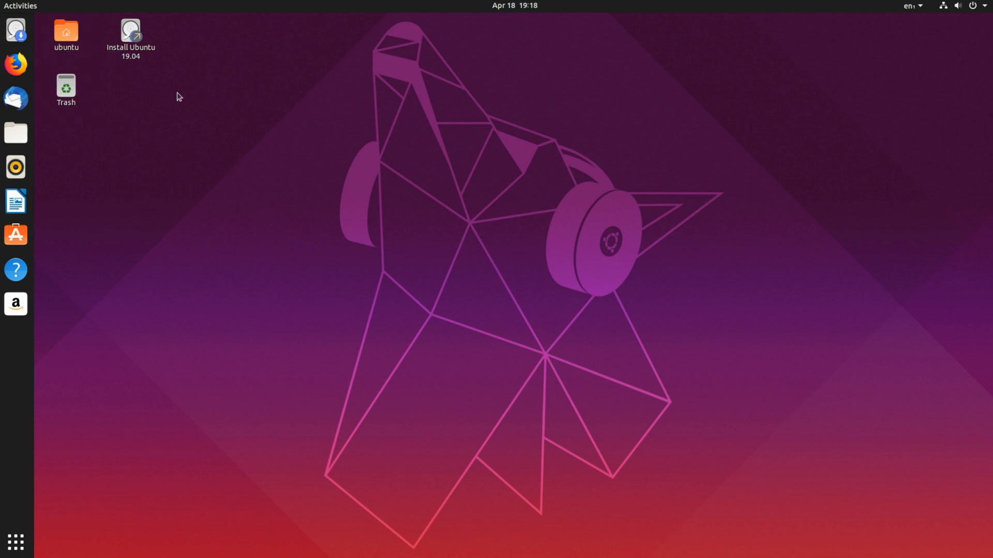
- Open the ubuntu home folder from the desktop and move its window towards the middle of the desktop
double_click(66, 44)
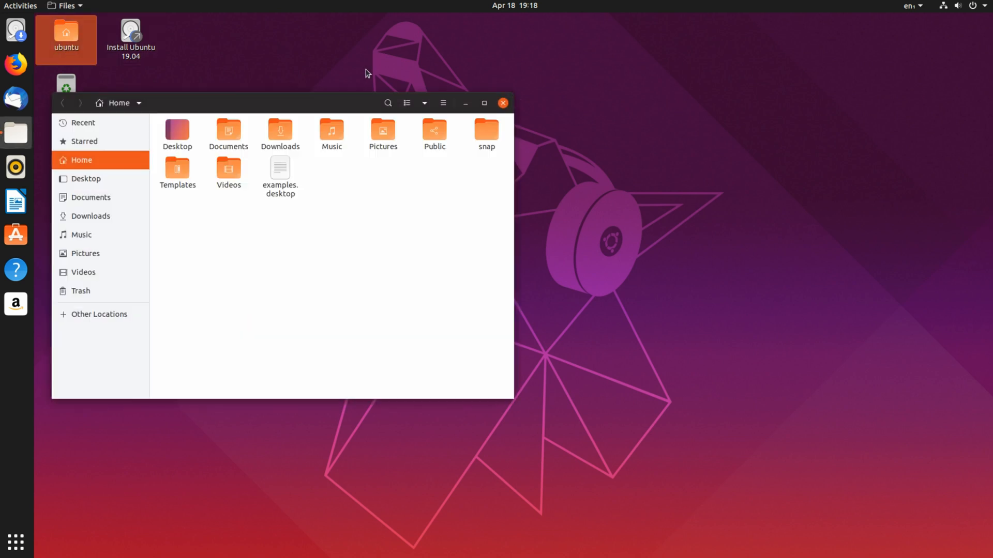
left_click_drag(233, 103, 392, 132)
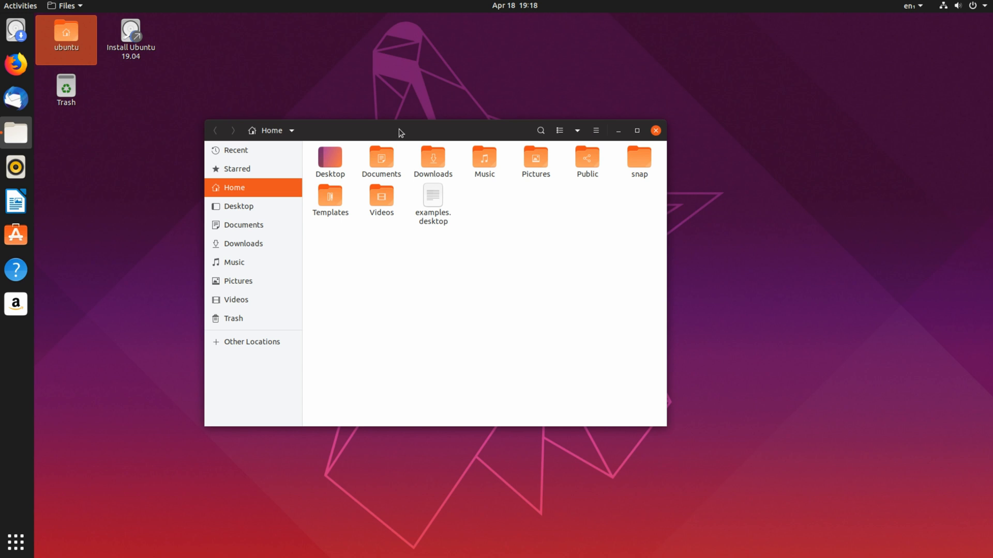
left_click_drag(382, 134, 414, 138)
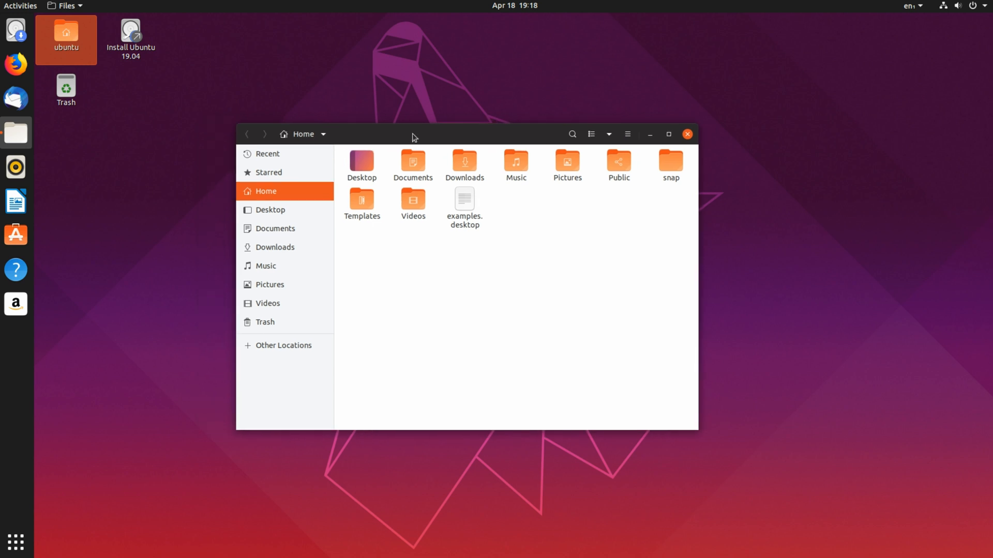
left_click_drag(414, 137, 470, 147)
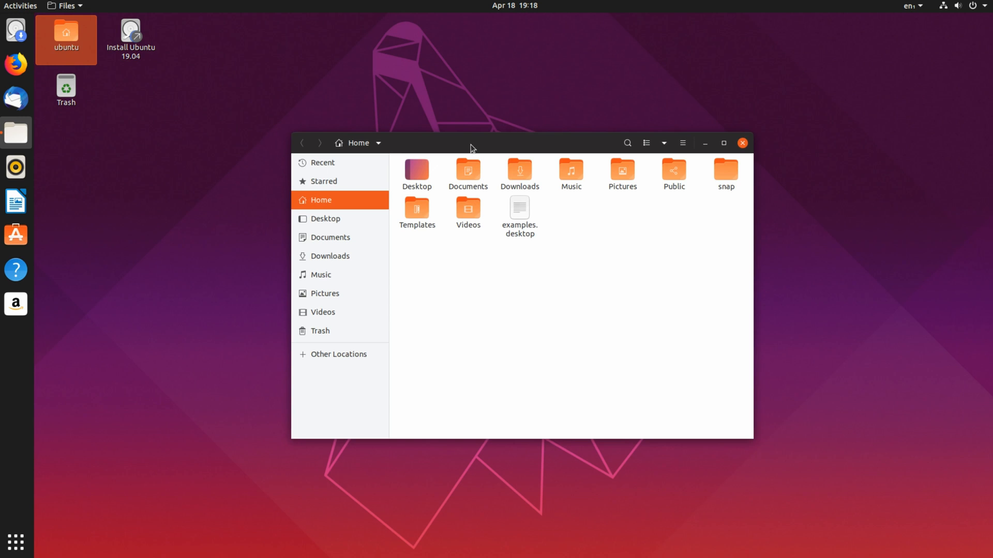
left_click(470, 114)
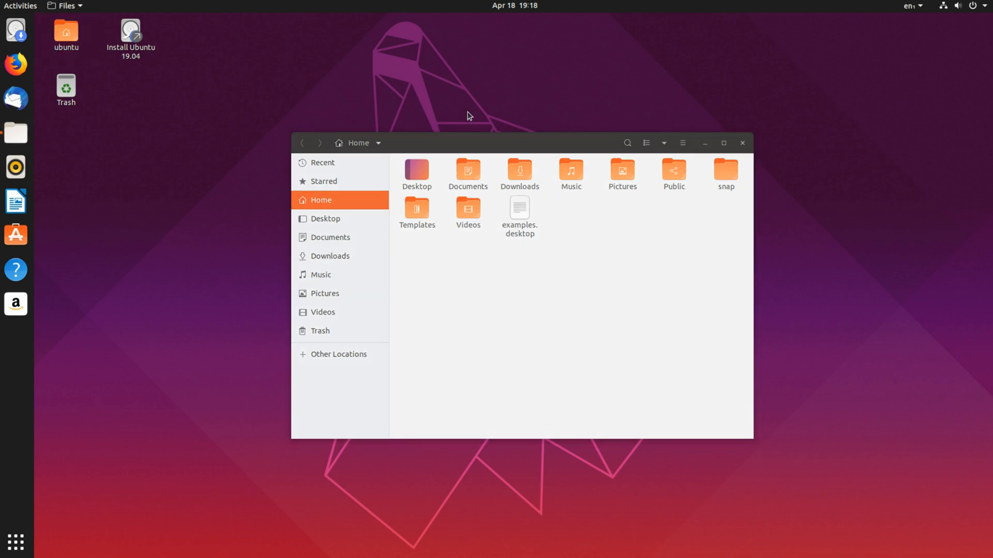
left_click(509, 146)
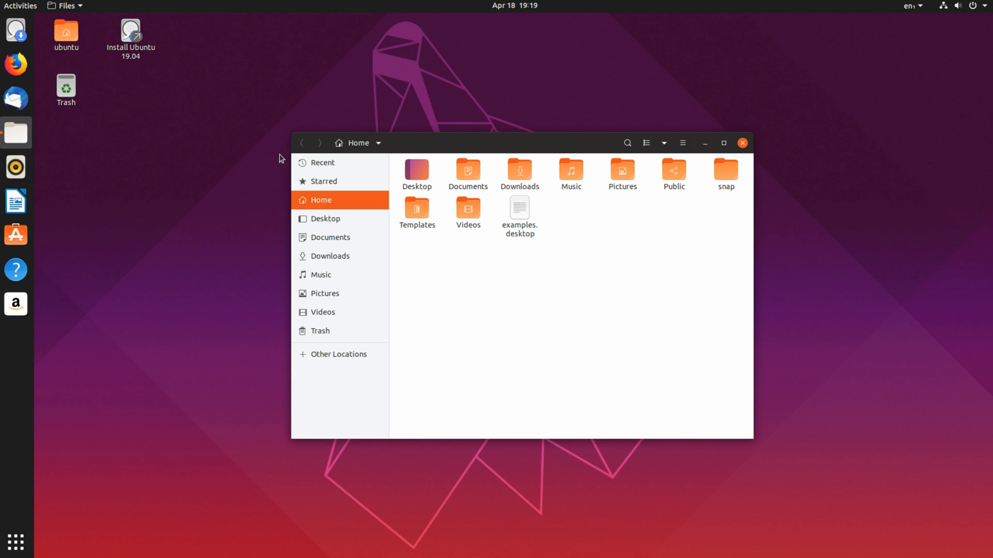
- Check the version information of the Files application and close the information dialog
left_click(683, 142)
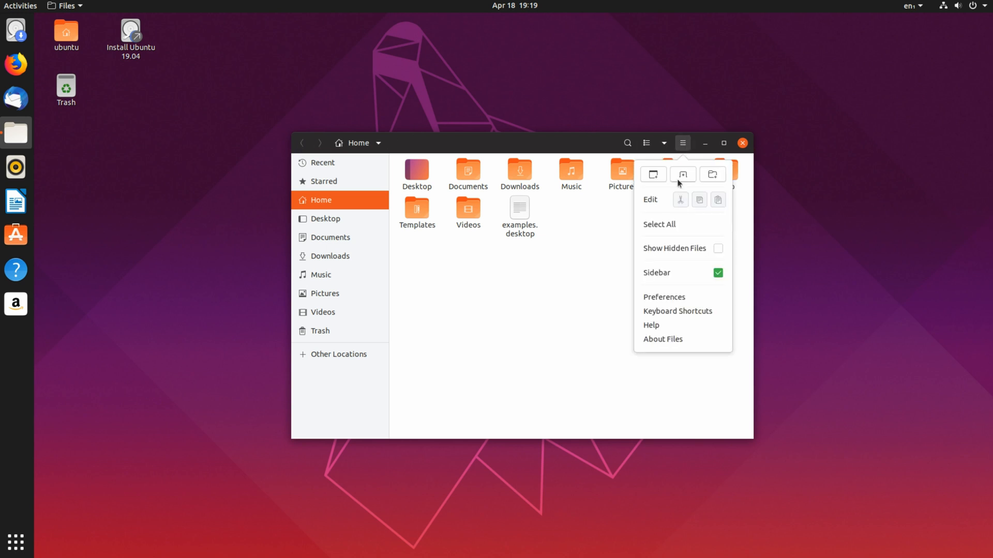
left_click(682, 339)
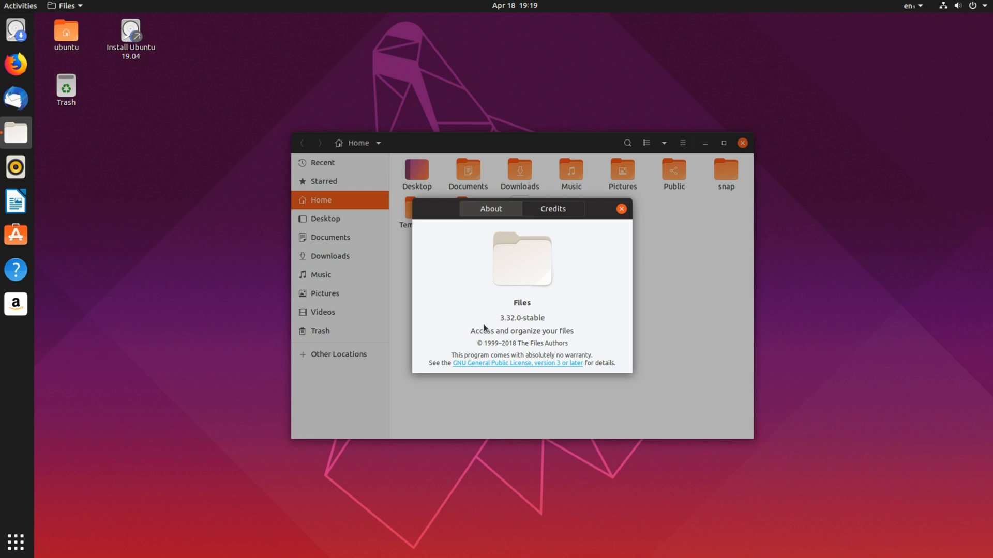
left_click(621, 209)
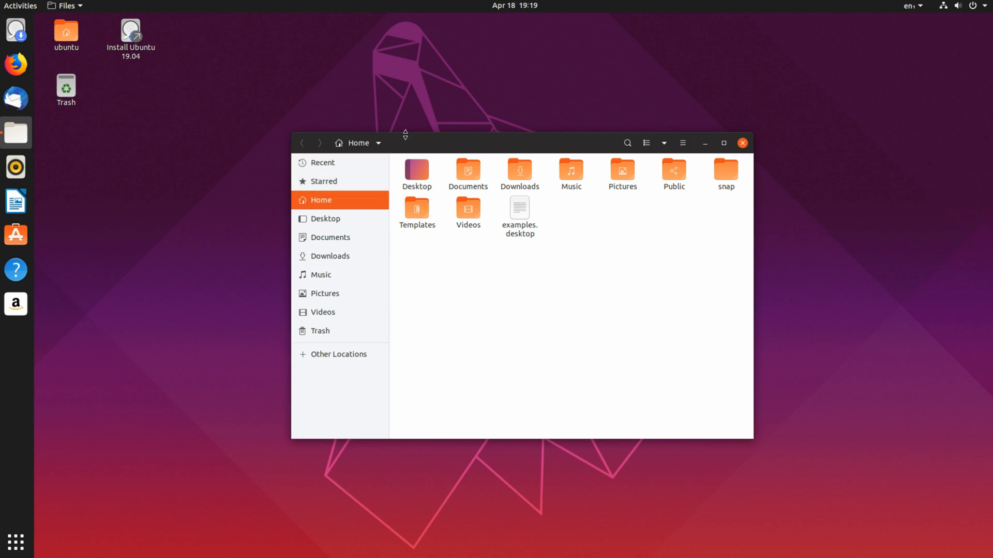
- Shift the Files window slightly and preview the home folder in list view before returning to icon view
left_click_drag(497, 149, 524, 144)
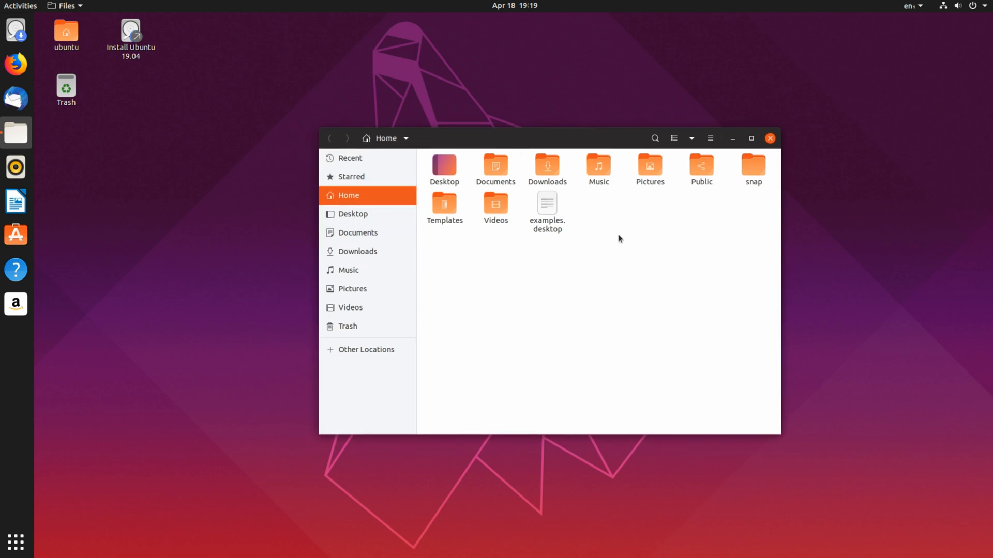
left_click(675, 139)
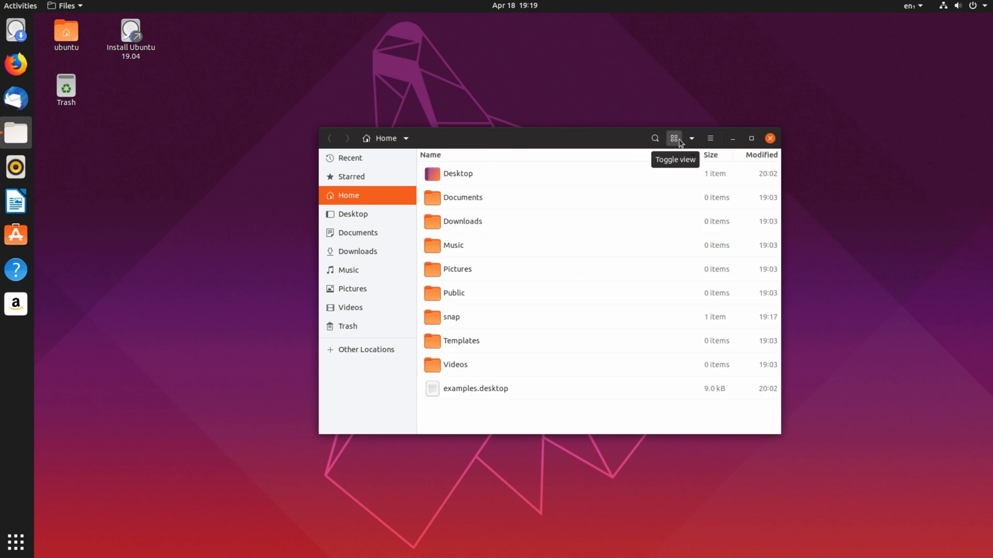
left_click(675, 139)
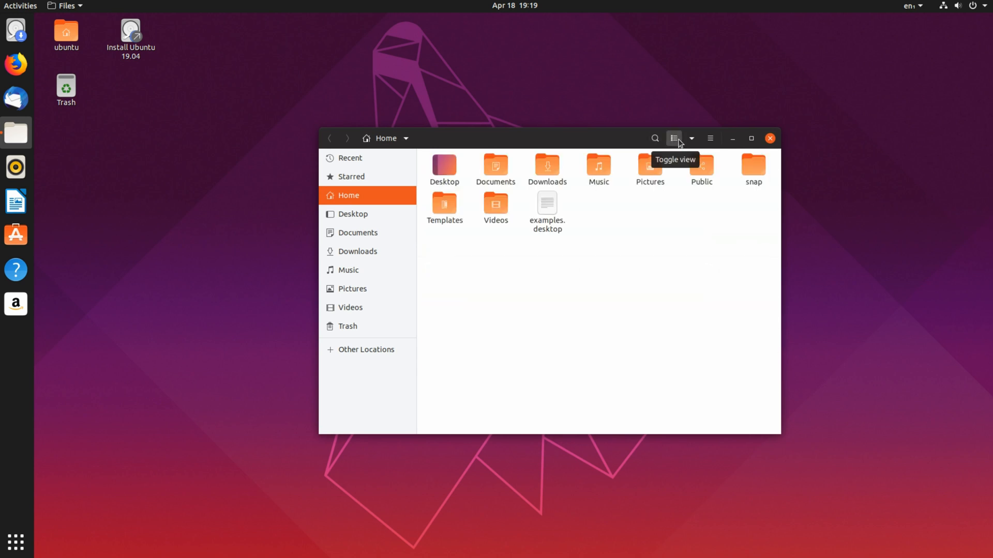
- Browse the Documents, Downloads and Starred locations in the file manager
left_click(373, 234)
left_click(373, 254)
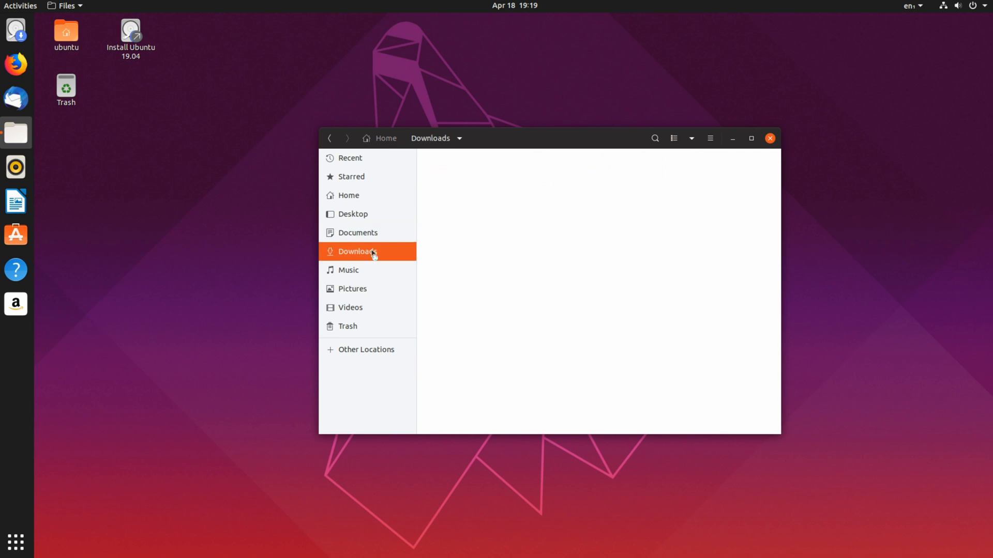
left_click(360, 175)
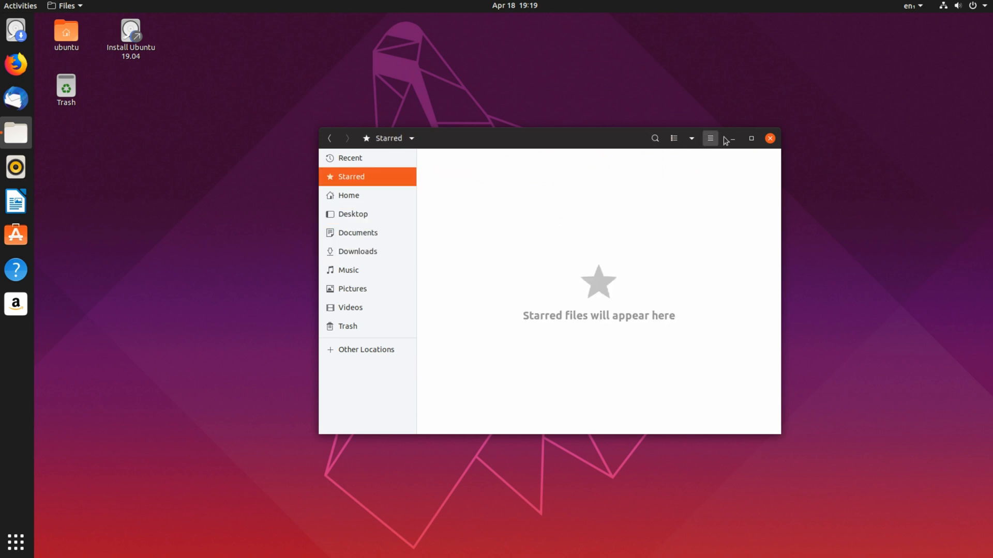
- View the calendar with notifications and the available keyboard input languages, leaving both unchanged
left_click(519, 6)
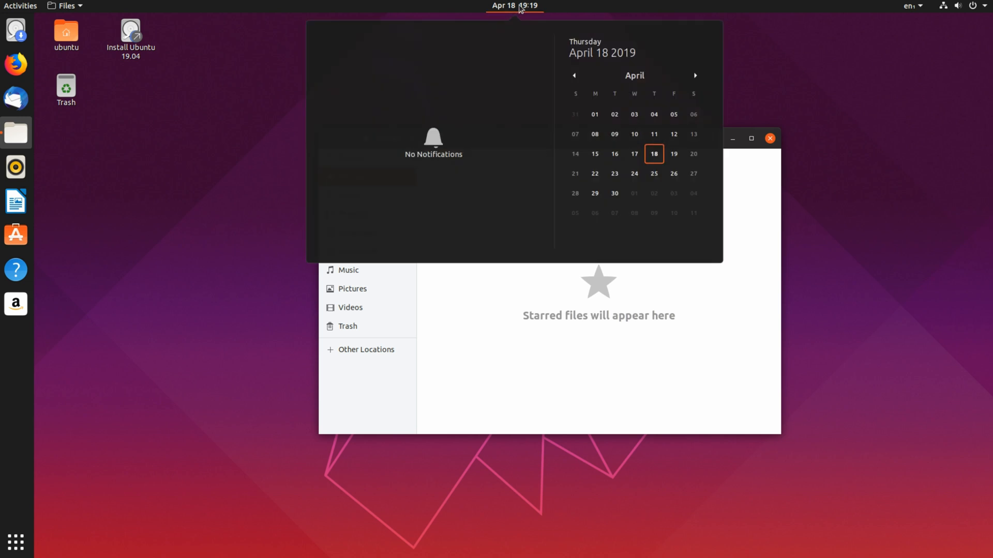
left_click(519, 7)
left_click(913, 9)
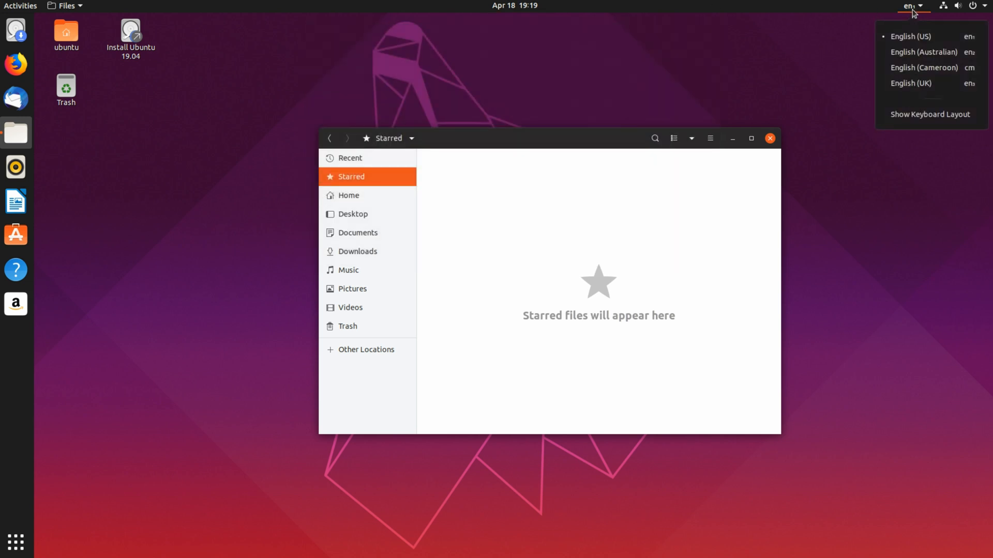
left_click(713, 80)
- Maximize and restore the Files window twice and close it
left_click(752, 139)
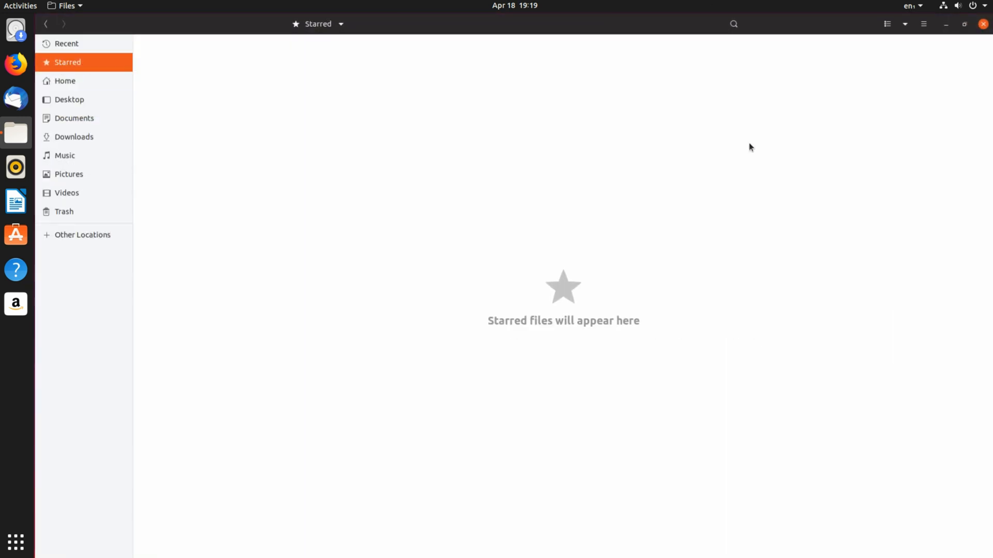
left_click(963, 25)
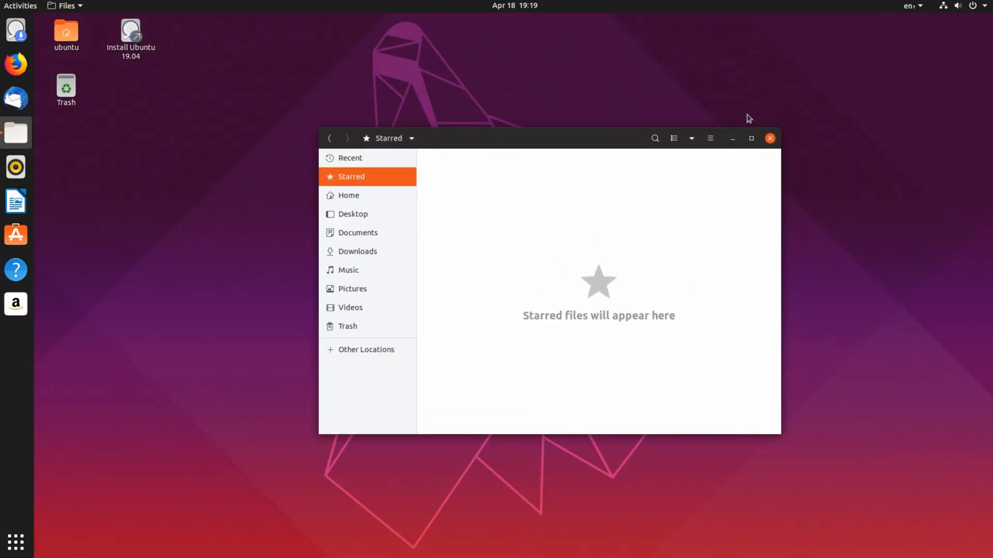
left_click(752, 139)
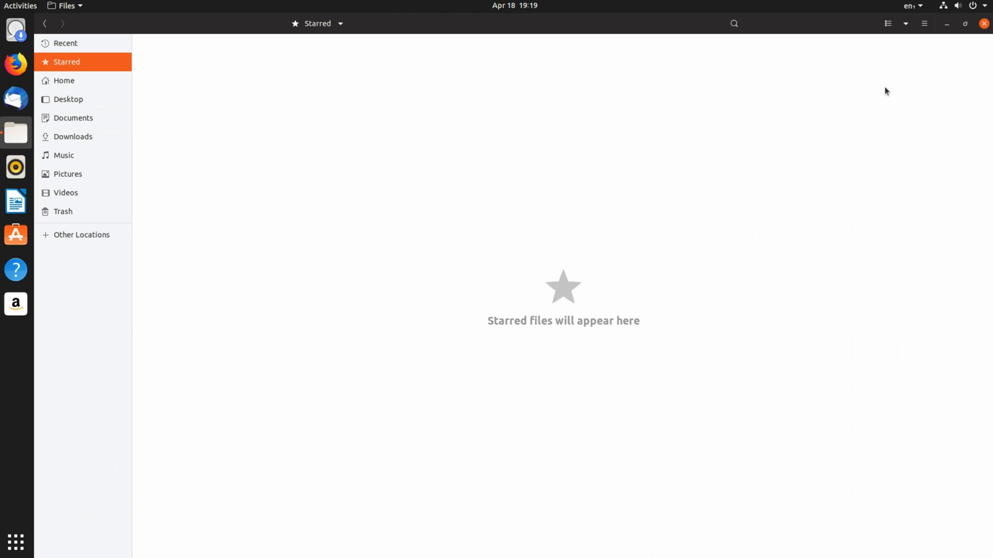
left_click(965, 24)
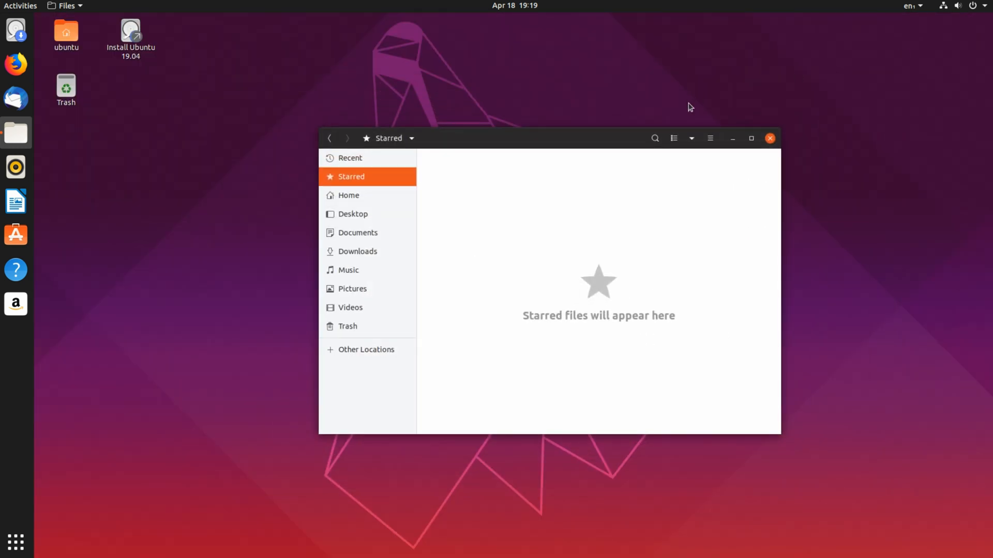
left_click(769, 138)
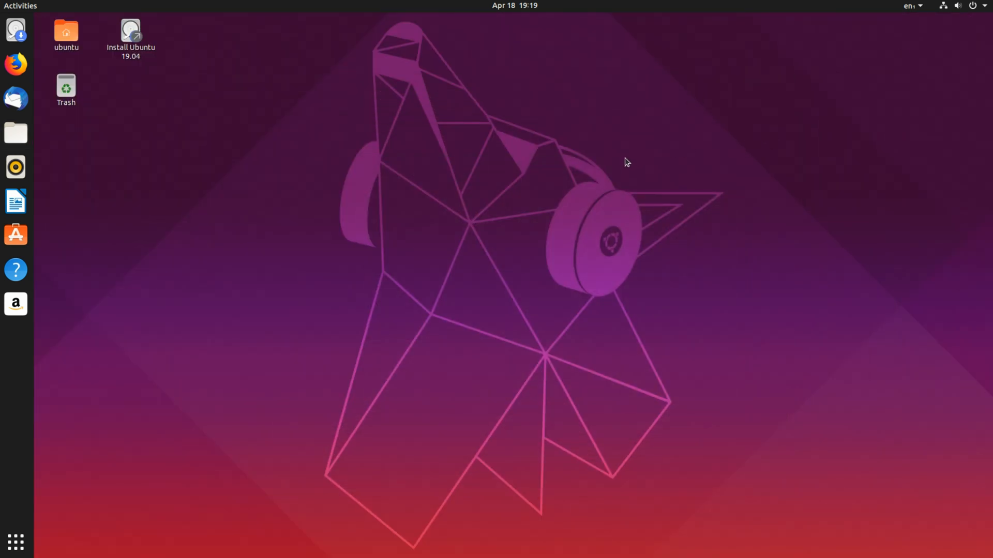
- Review the options offered for the empty desktop area and dismiss them
right_click(567, 178)
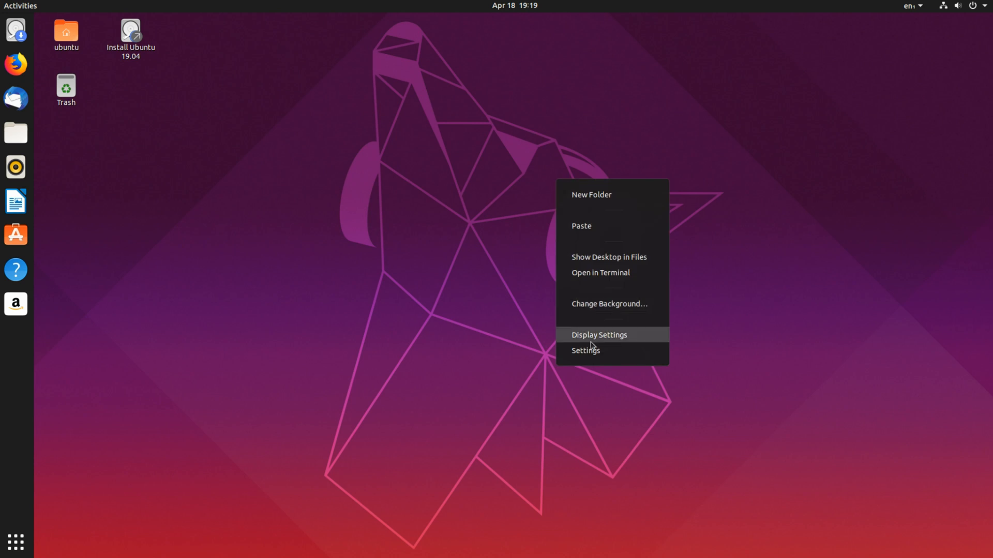
left_click(471, 321)
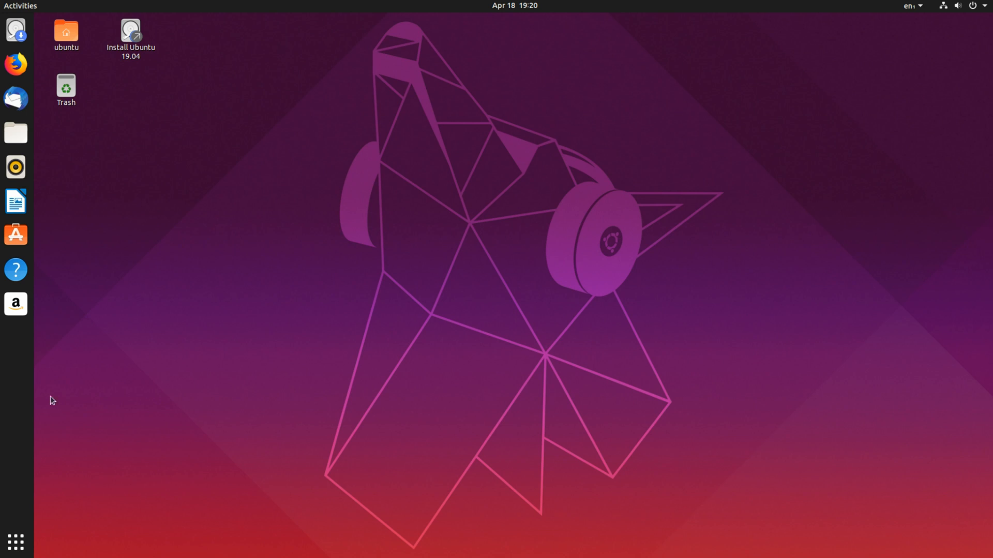
- Open the applications overview, view the frequently used applications, and switch back to all applications
left_click(15, 542)
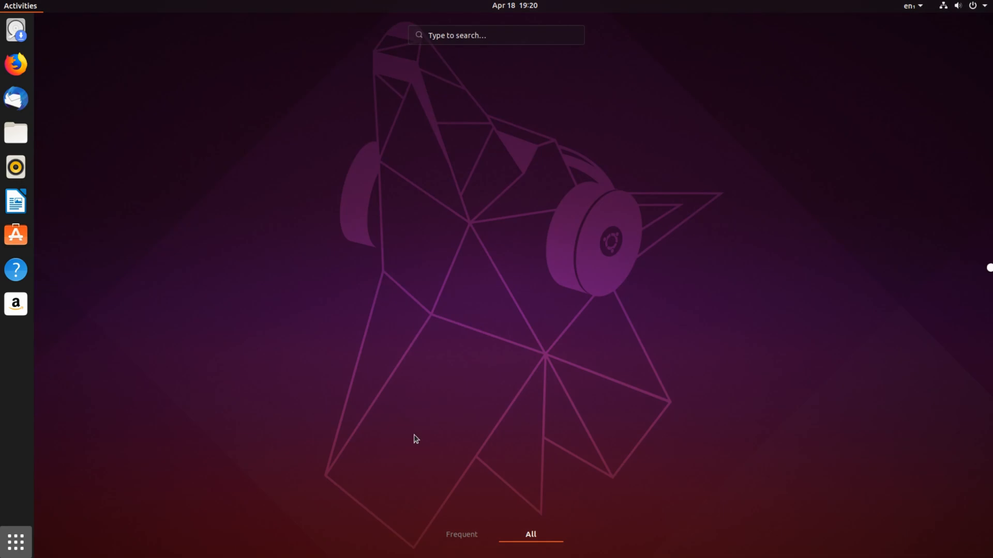
left_click(470, 539)
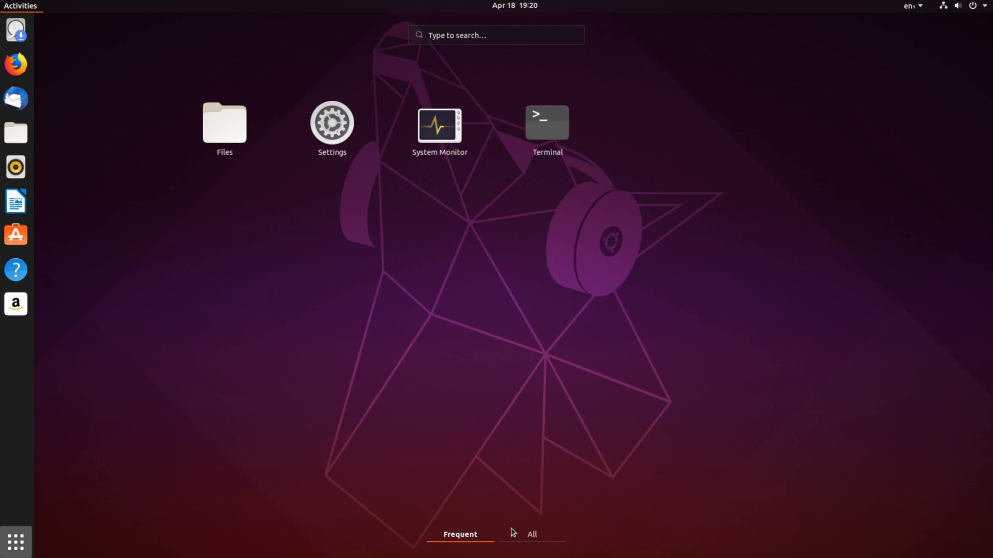
left_click(531, 534)
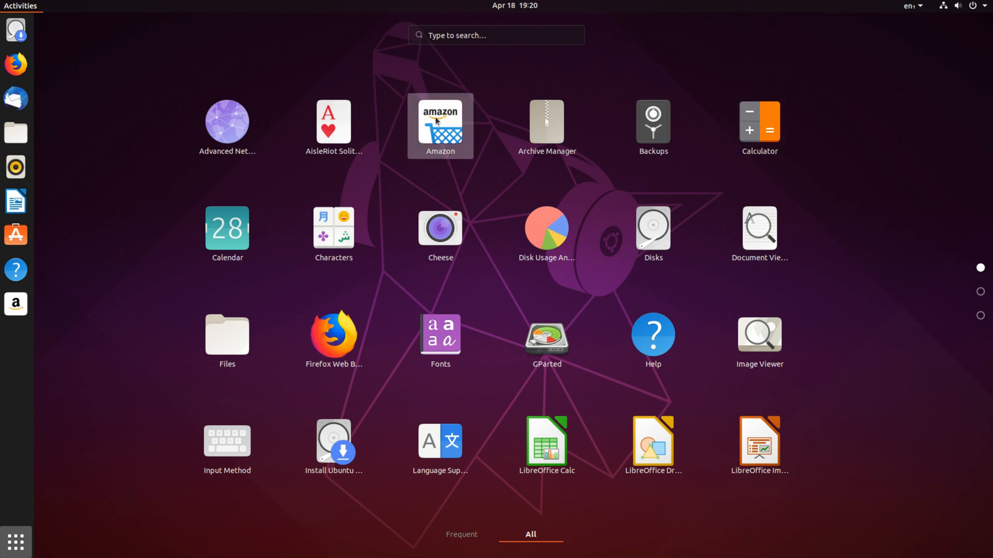
- Examine all three pages of installed applications in the overview, returning to the second page
scroll(426, 169, "down", 2)
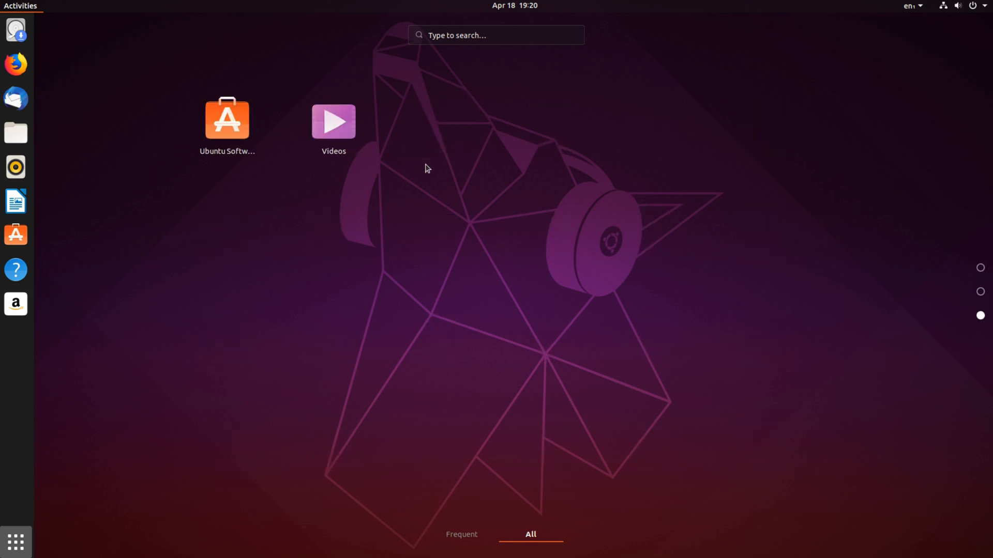
scroll(428, 166, "up", 1)
scroll(429, 183, "up", 1)
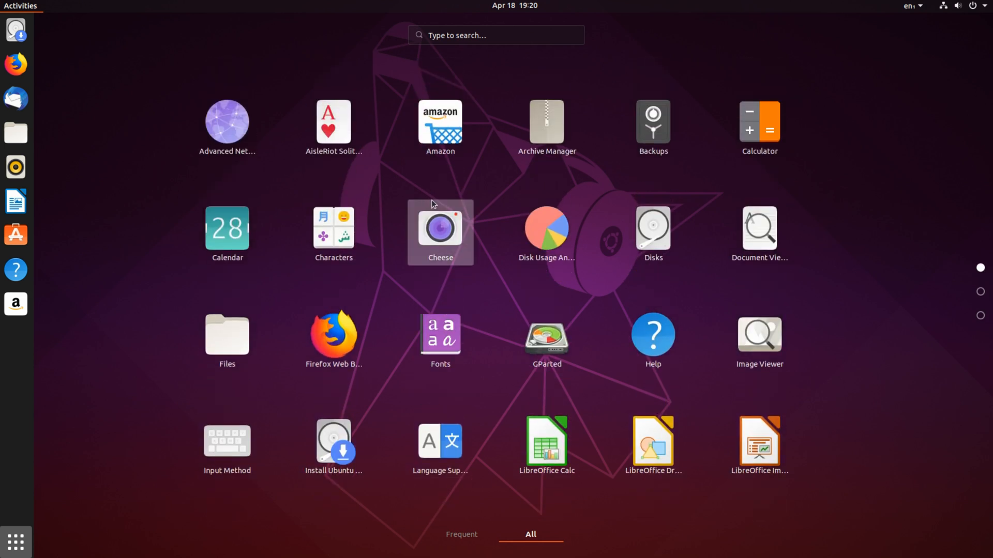
scroll(435, 204, "down", 1)
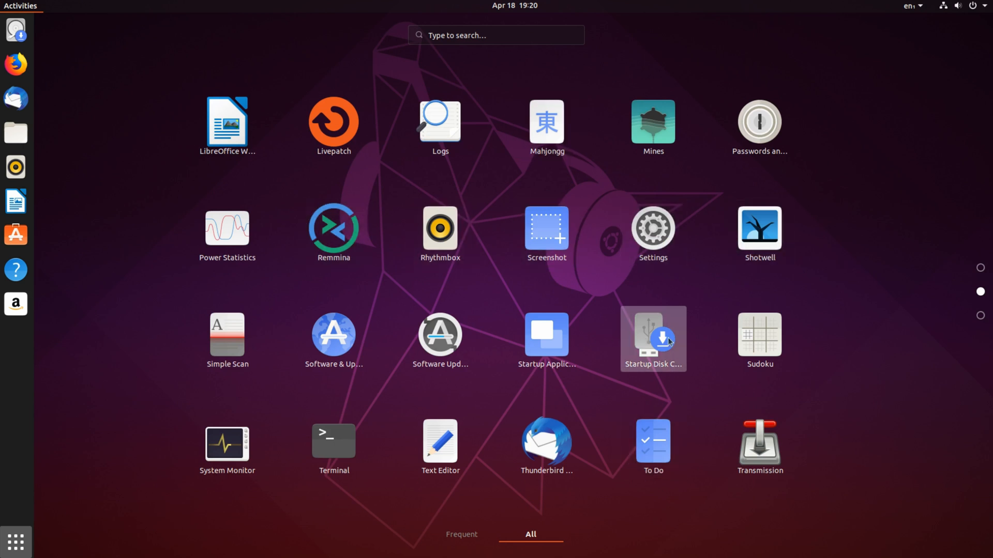
scroll(797, 342, "down", 1)
scroll(796, 342, "up", 1)
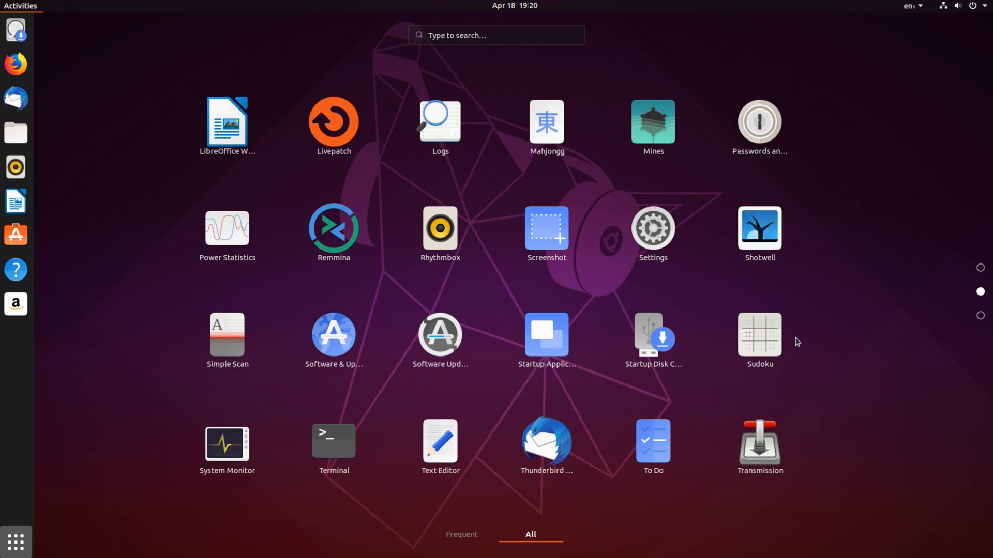
- Open Terminal and move its window to the middle of the desktop
left_click(320, 446)
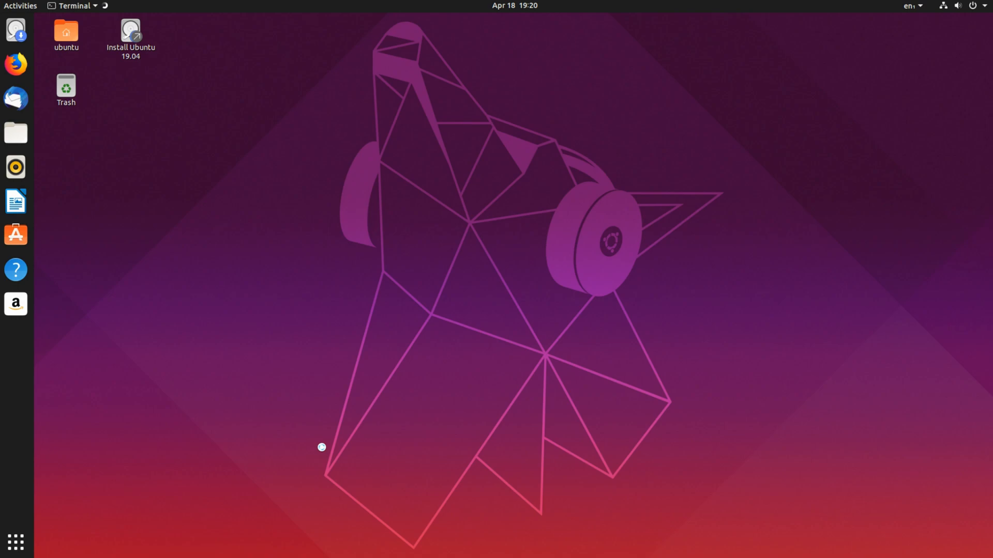
left_click_drag(354, 41, 562, 210)
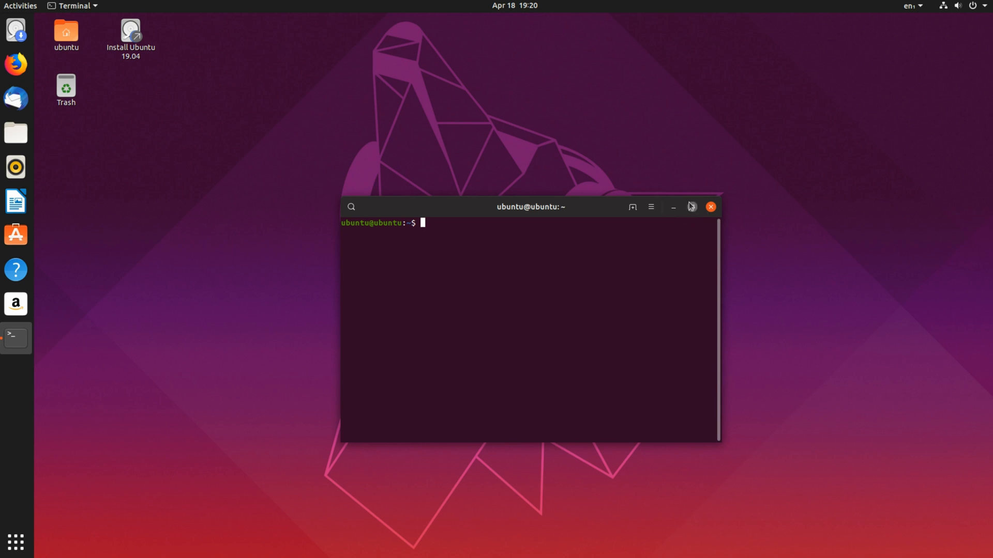
- Review the Terminal window's menu options and its search feature, and dismiss them
left_click(653, 210)
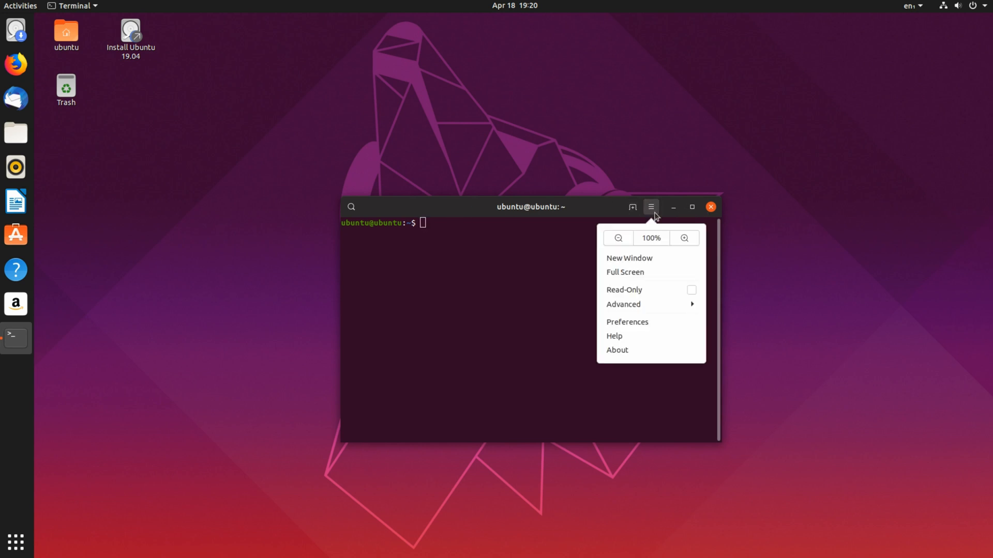
left_click(351, 207)
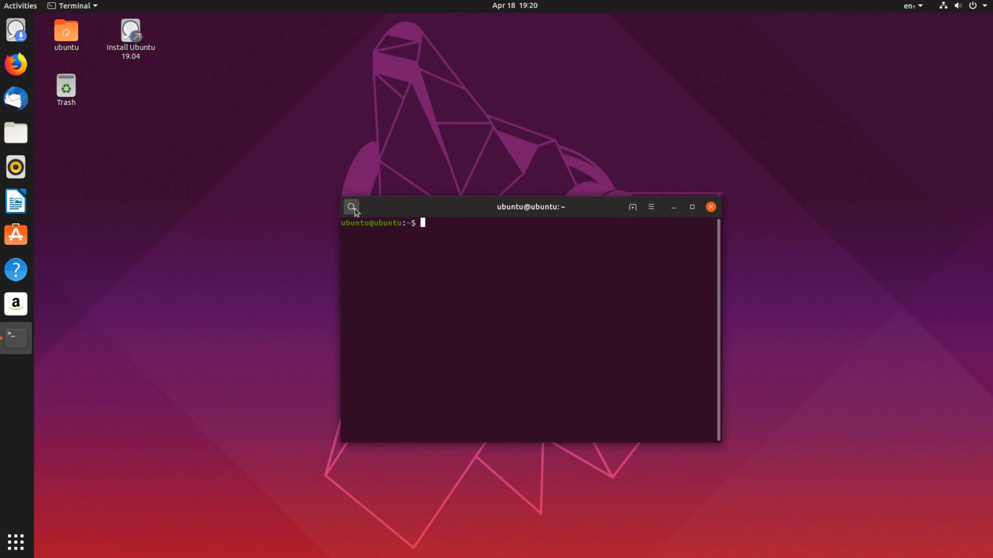
left_click(351, 206)
left_click_drag(200, 52, 357, 280)
left_click(460, 281)
- Open a second Terminal tab, close it again, and close the Terminal window
left_click(632, 207)
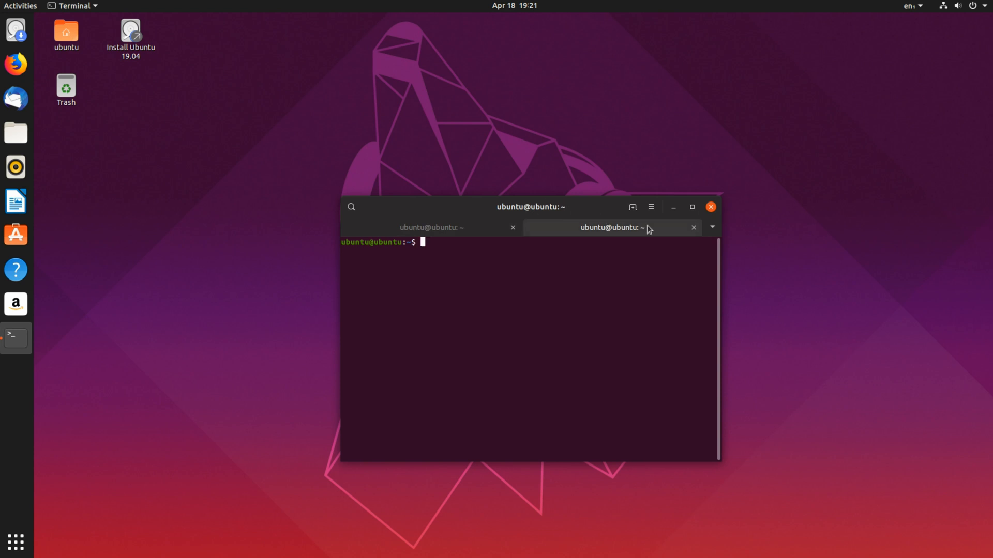
left_click(694, 228)
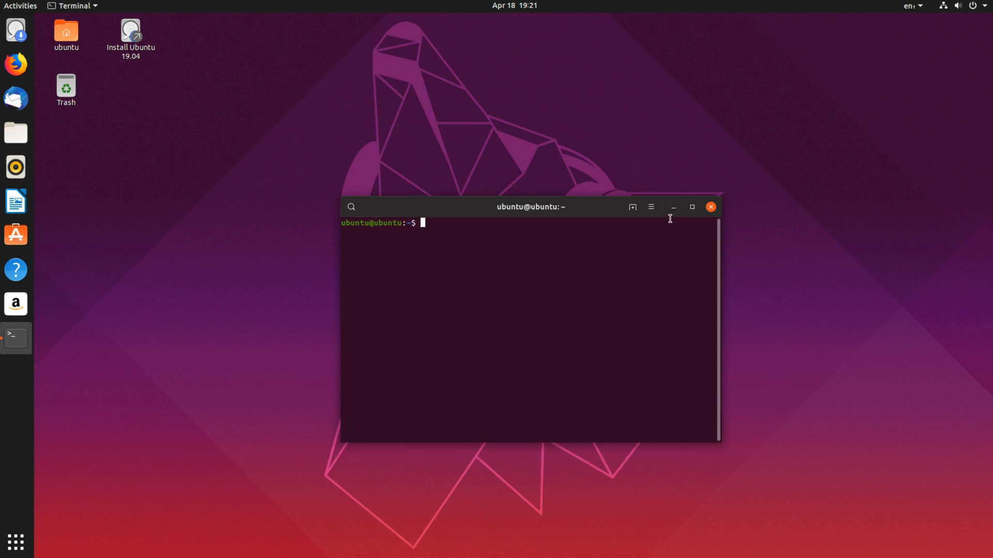
left_click(711, 206)
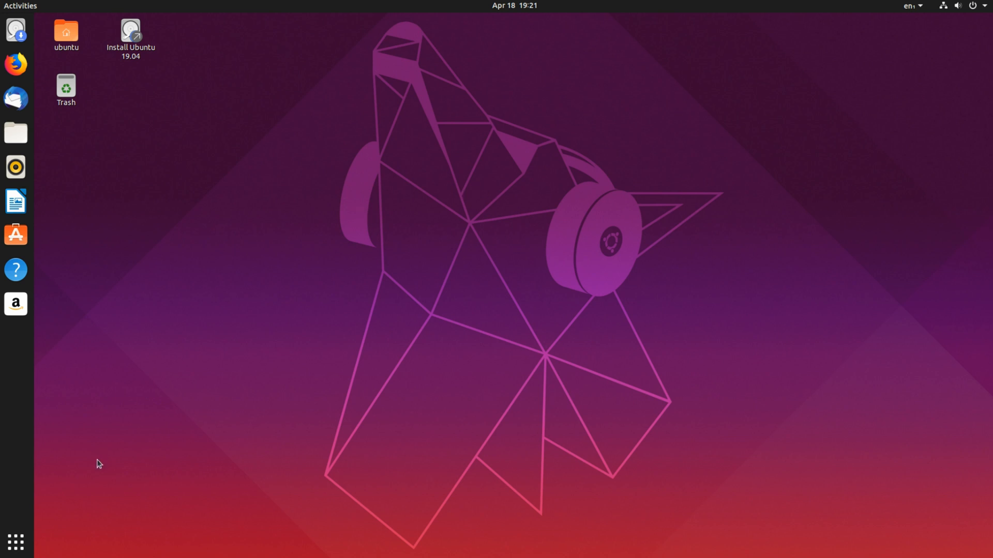
- Reopen the applications overview, browse to its last page, and return to the desktop
left_click(23, 541)
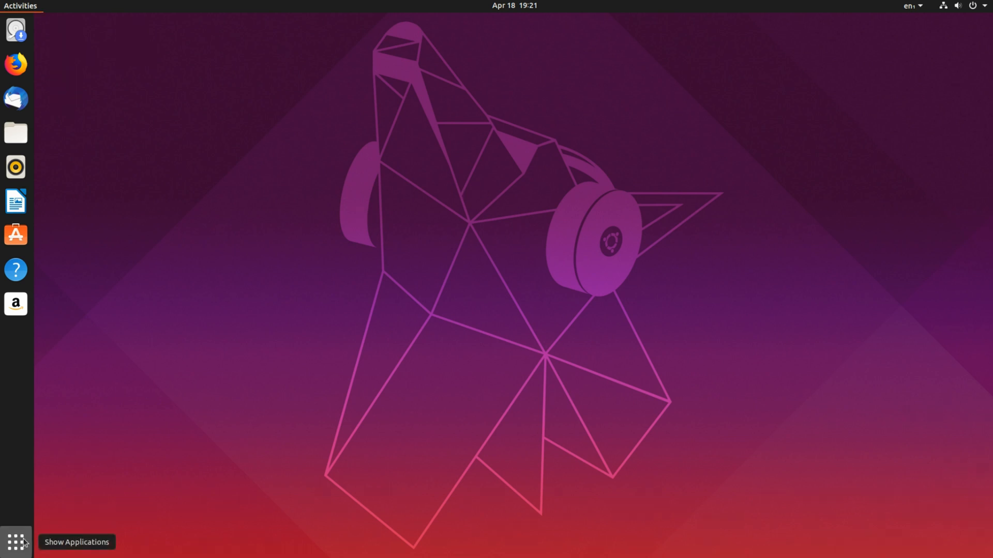
left_click(299, 417)
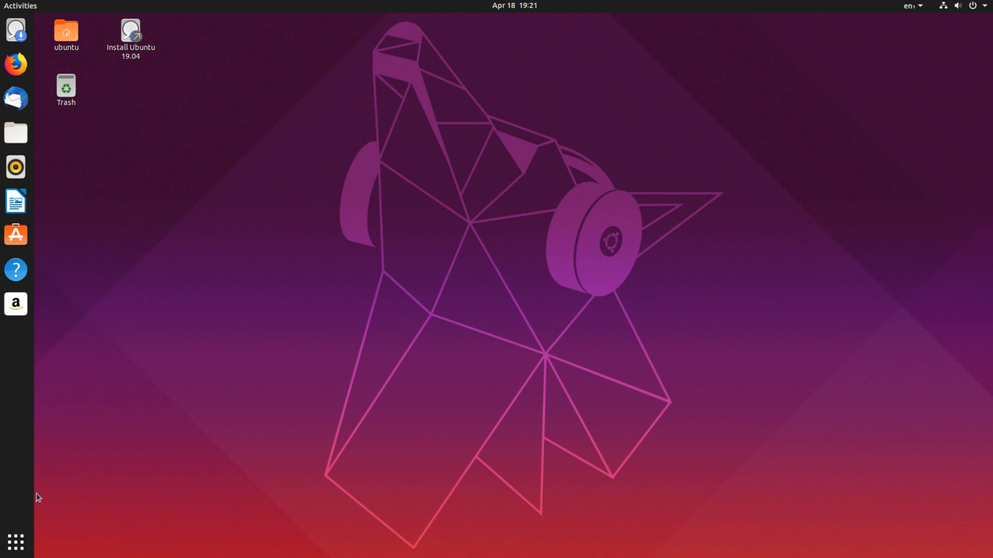
left_click(23, 536)
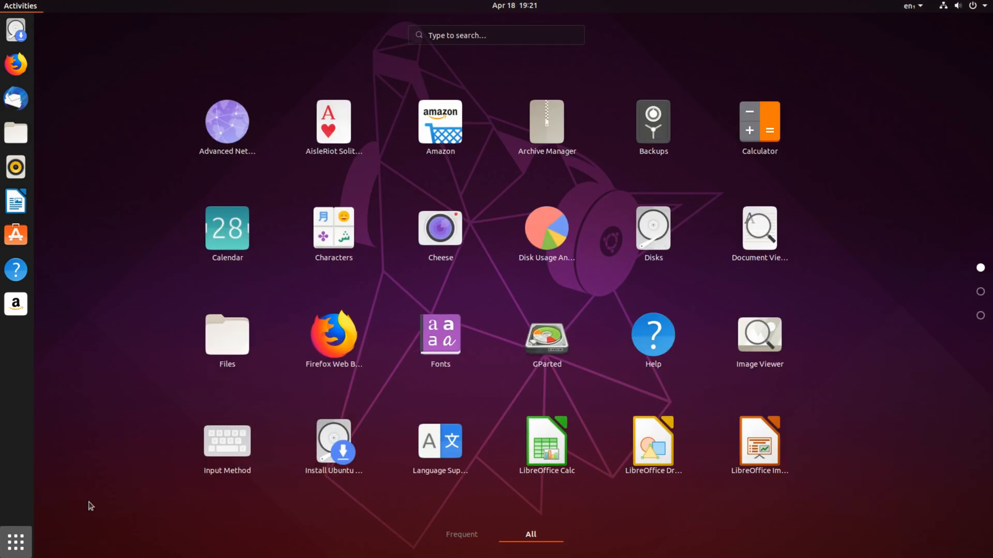
scroll(466, 305, "down", 2)
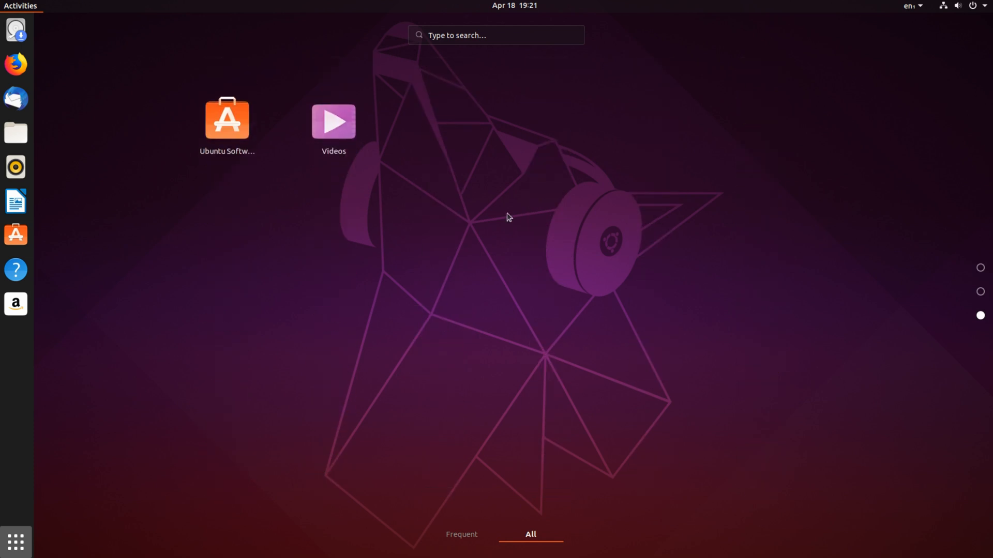
left_click(11, 543)
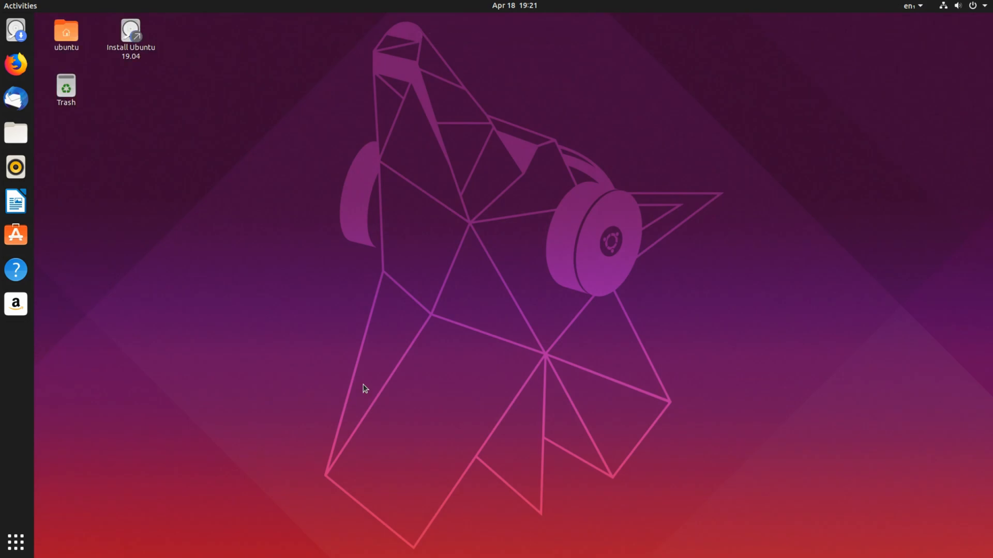
- Open the system settings from the desktop, view the main categories, and show the Displays settings under Devices
right_click(140, 170)
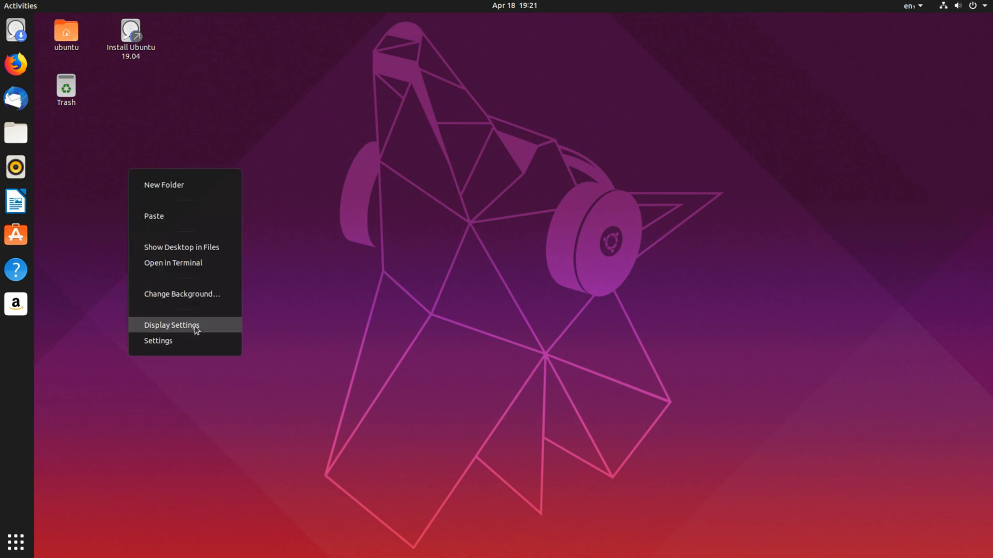
left_click(184, 339)
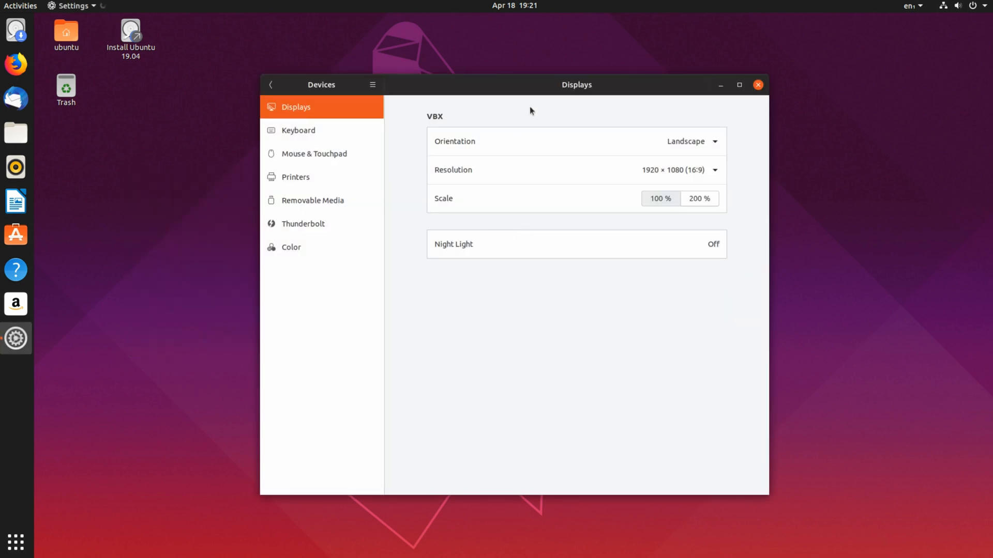
left_click(265, 87)
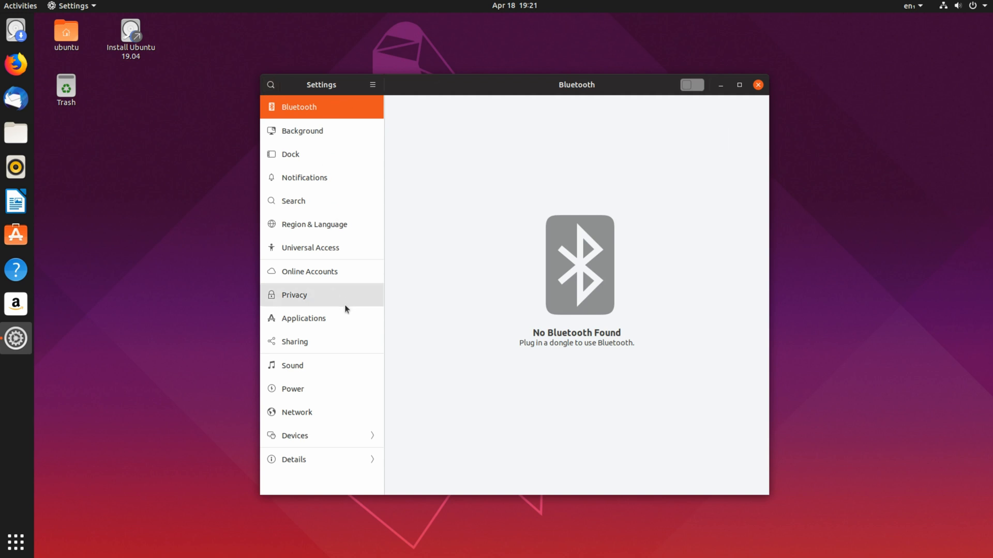
left_click(328, 437)
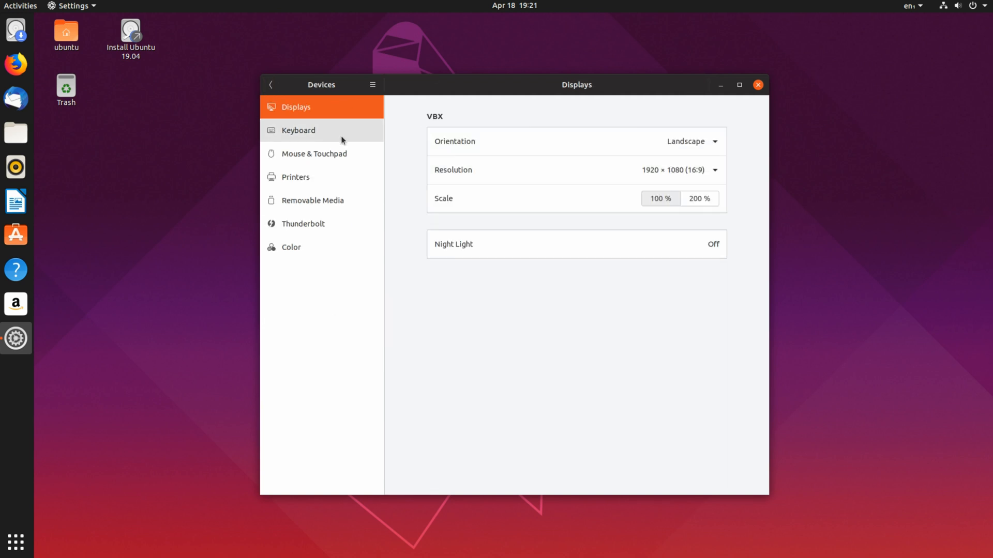
- Set the Night Light schedule to Manual, adjust its color temperature, and close the Night Light dialog
left_click(548, 239)
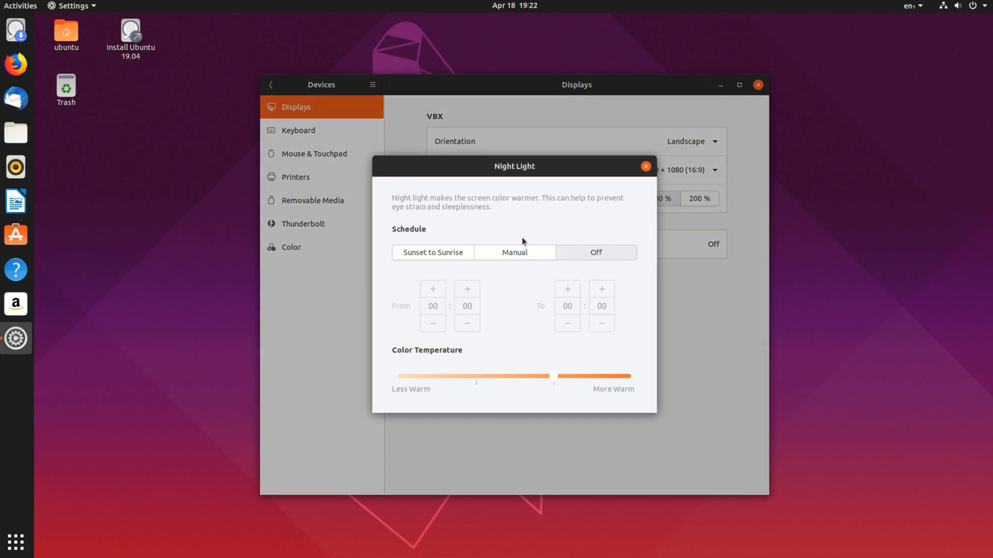
left_click(519, 251)
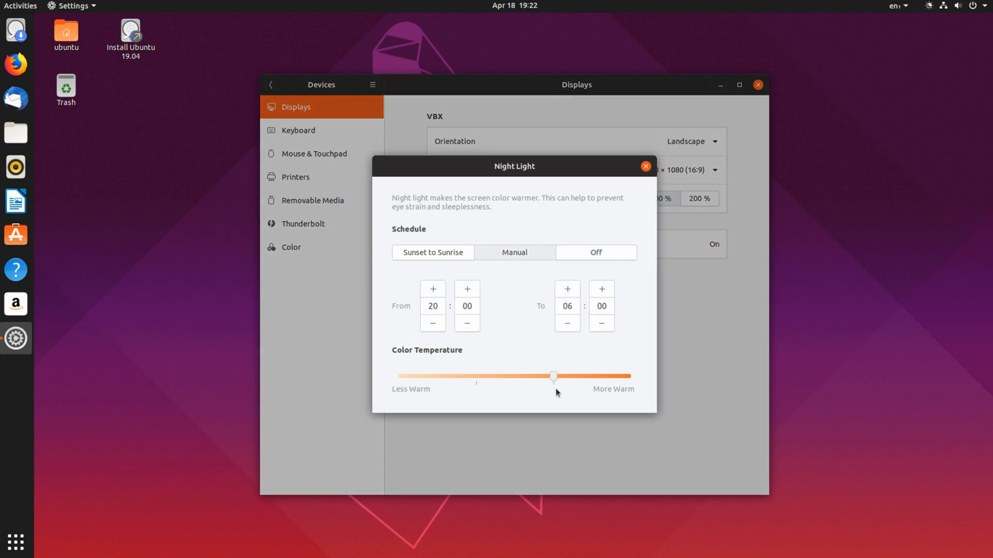
left_click_drag(571, 380, 527, 382)
mouse_move(588, 383)
left_mouse_down()
mouse_move(620, 381)
mouse_move(580, 381)
left_mouse_up()
left_click_drag(582, 376, 548, 387)
left_click(646, 166)
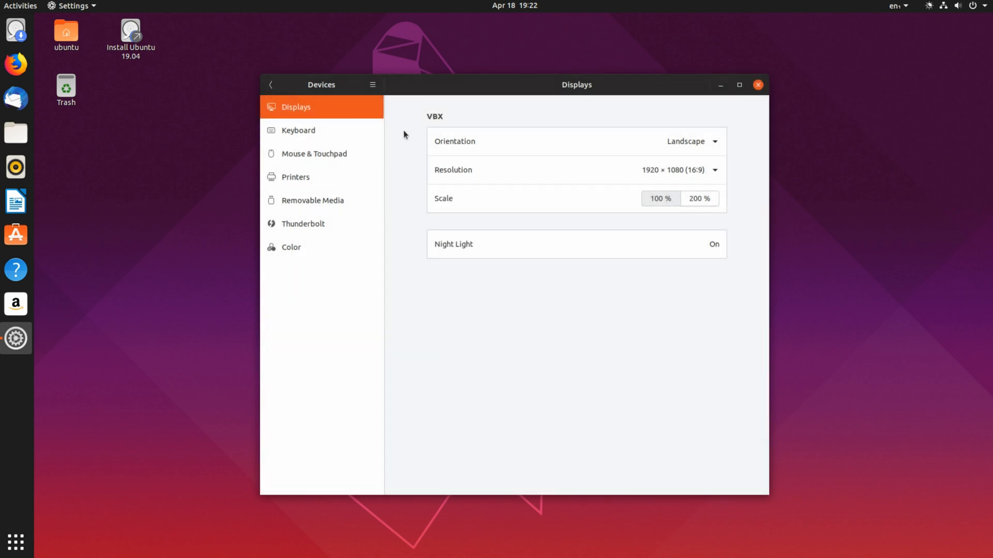
- View Firefox Web Browser's notification and default handler settings under Applications, and return to the main settings categories
left_click(268, 88)
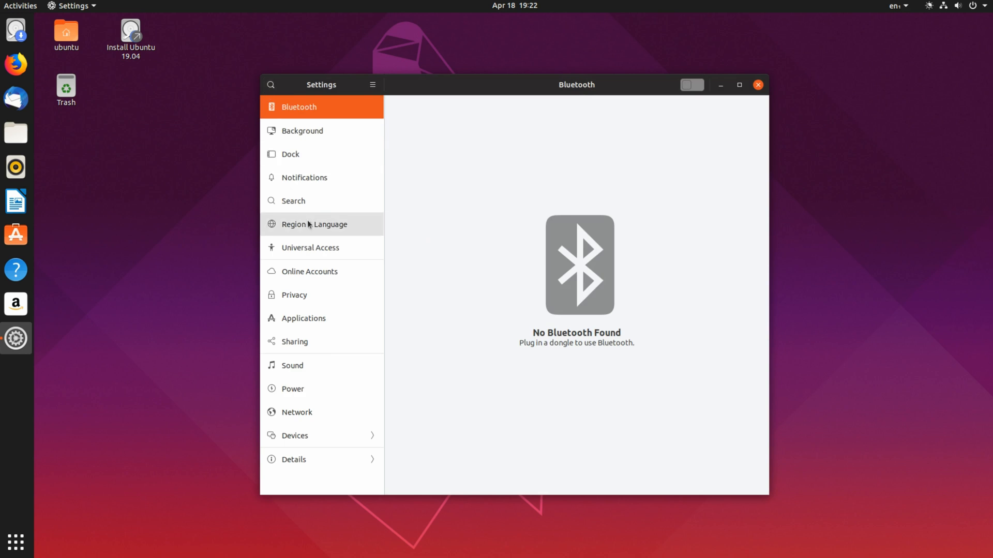
left_click(312, 320)
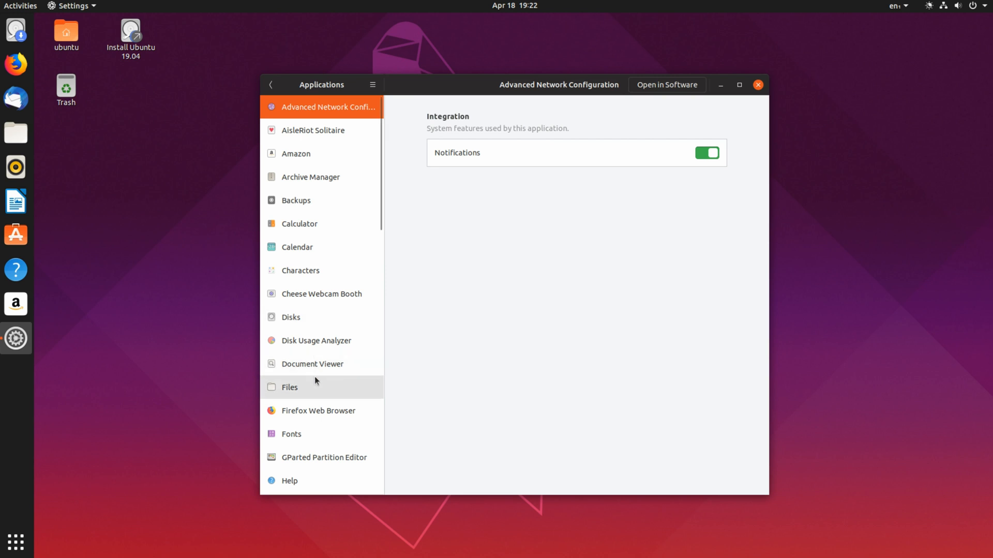
left_click(309, 408)
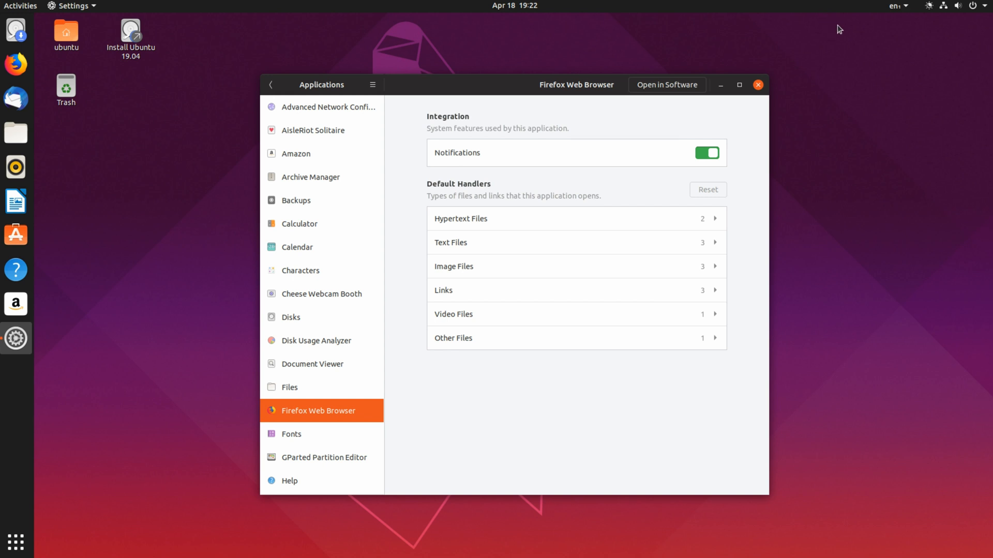
left_click_drag(834, 19, 940, 78)
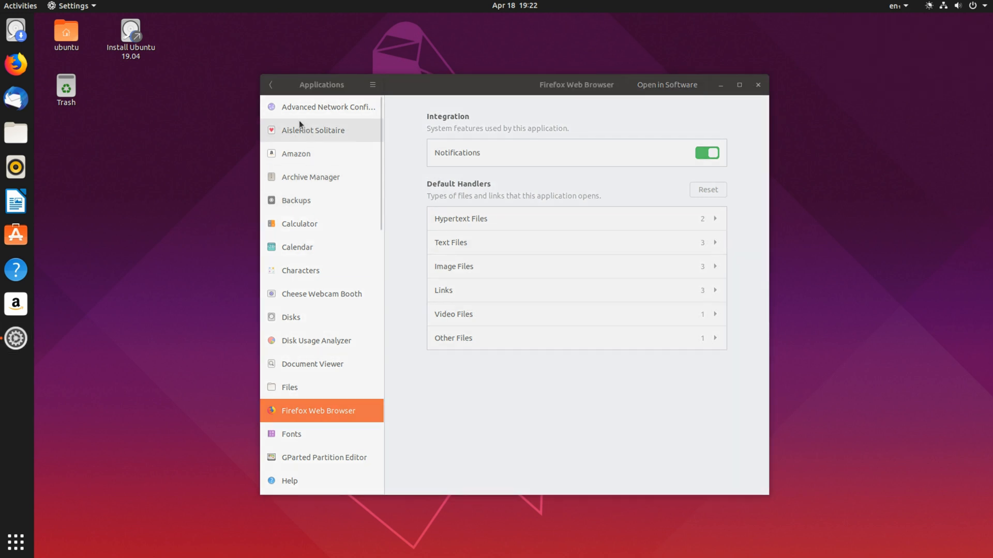
left_click(271, 86)
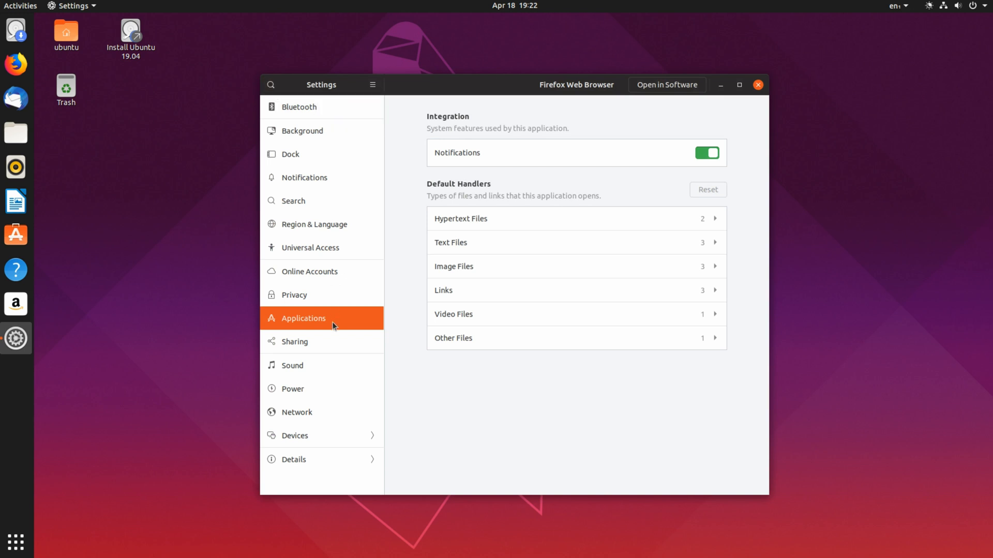
- Turn on Over-Amplification in the Sound settings and make the Settings window slightly narrower
left_click(309, 368)
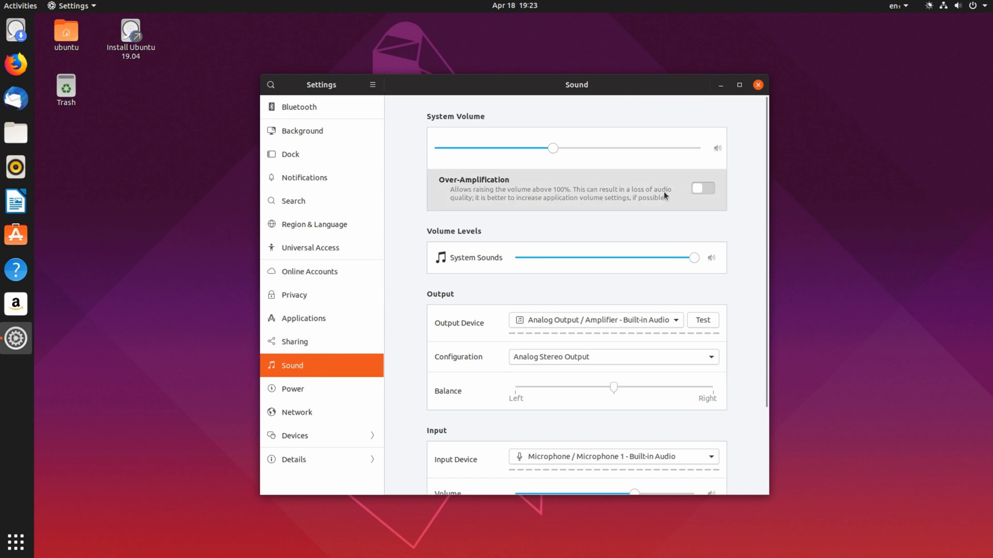
left_click(711, 188)
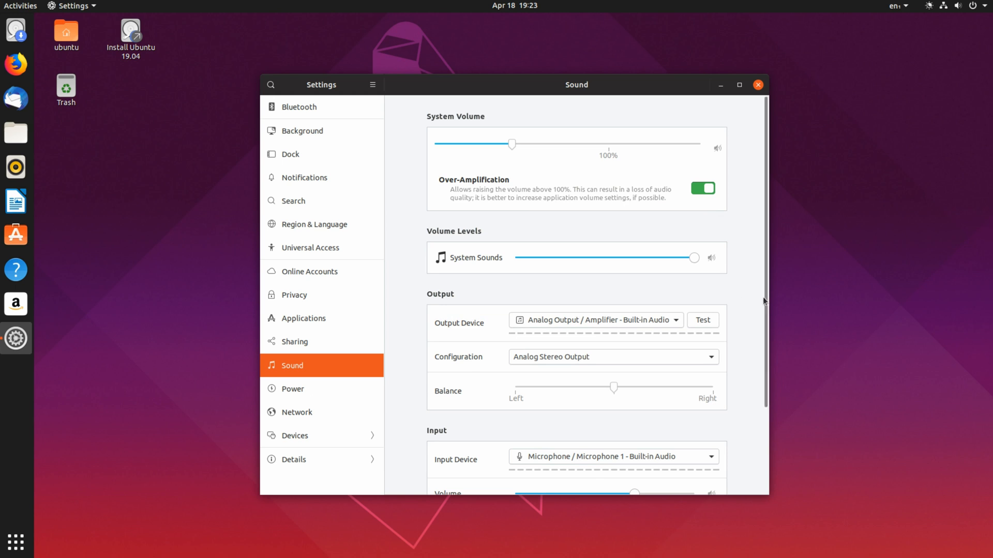
left_click_drag(766, 312, 753, 366)
- Try the Bark, Drip and Glass alert sounds, select Sonar, and close Settings
scroll(752, 372, "down", 3)
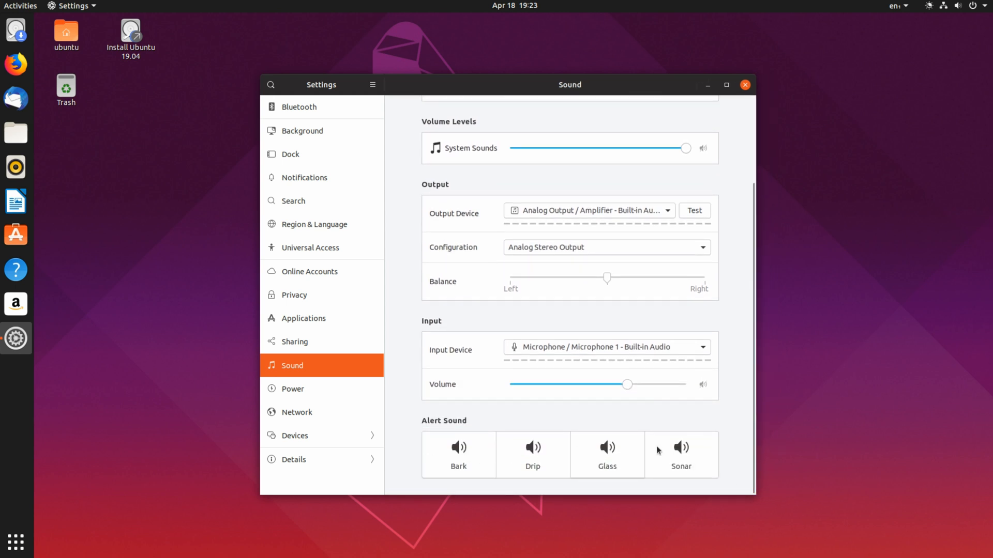
left_click(449, 458)
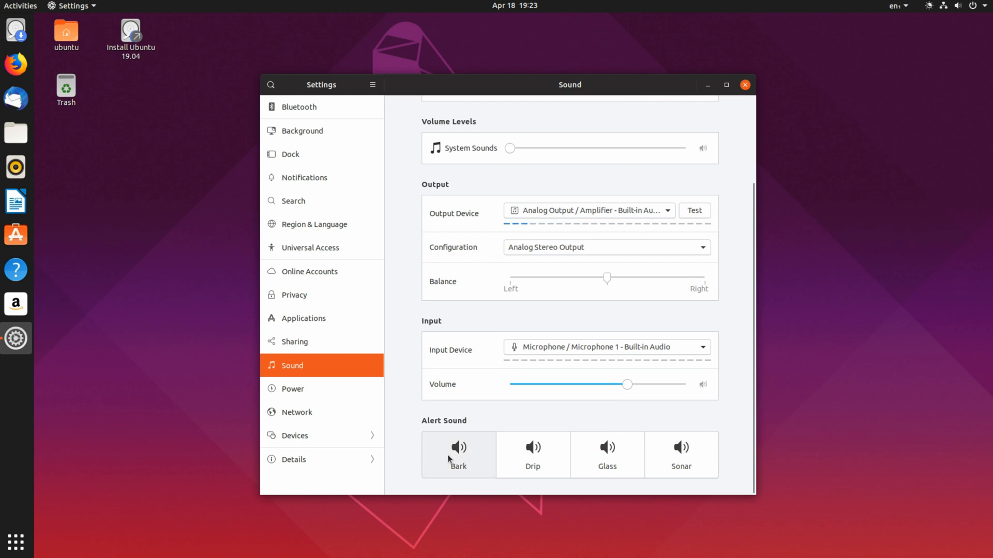
left_click(523, 456)
left_click(610, 453)
left_click(677, 451)
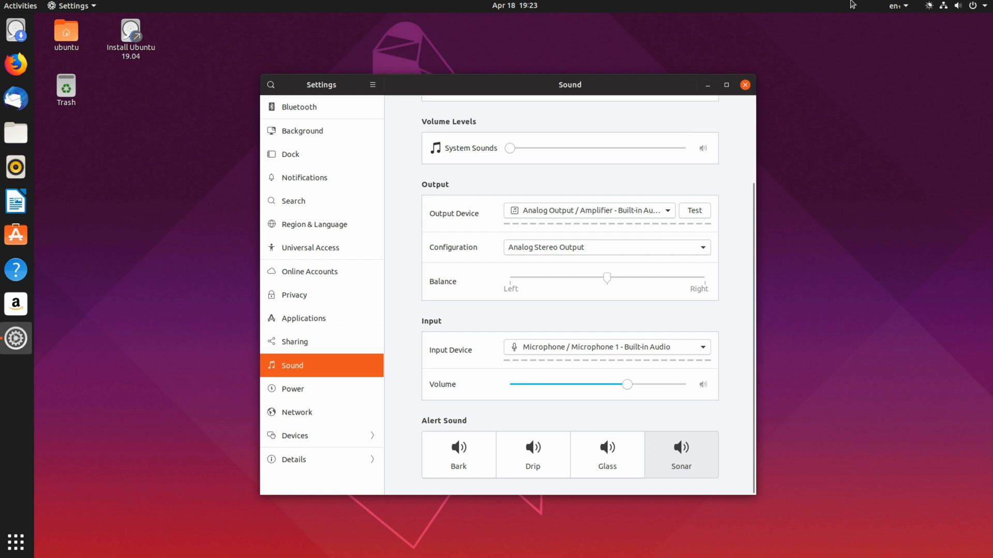
left_click(745, 85)
- View the options for the empty desktop area and the applications overview, and return to the desktop
right_click(386, 195)
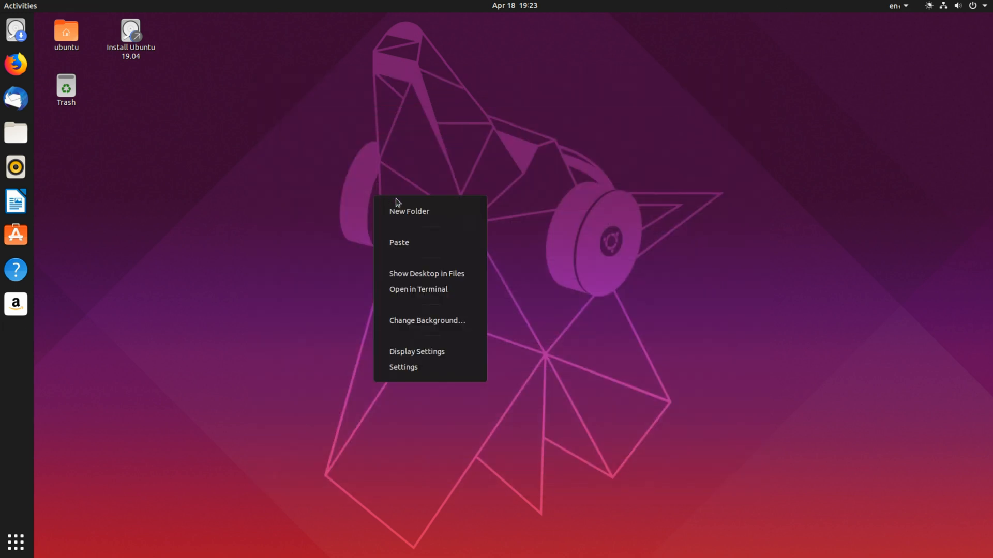
left_click(398, 247)
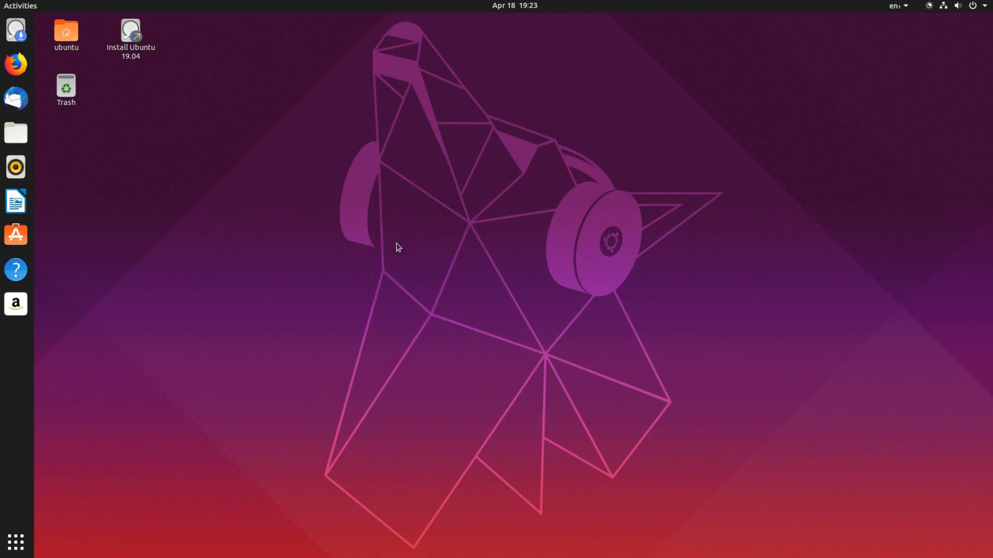
left_click(15, 542)
left_click_drag(285, 178, 59, 6)
left_click(304, 188)
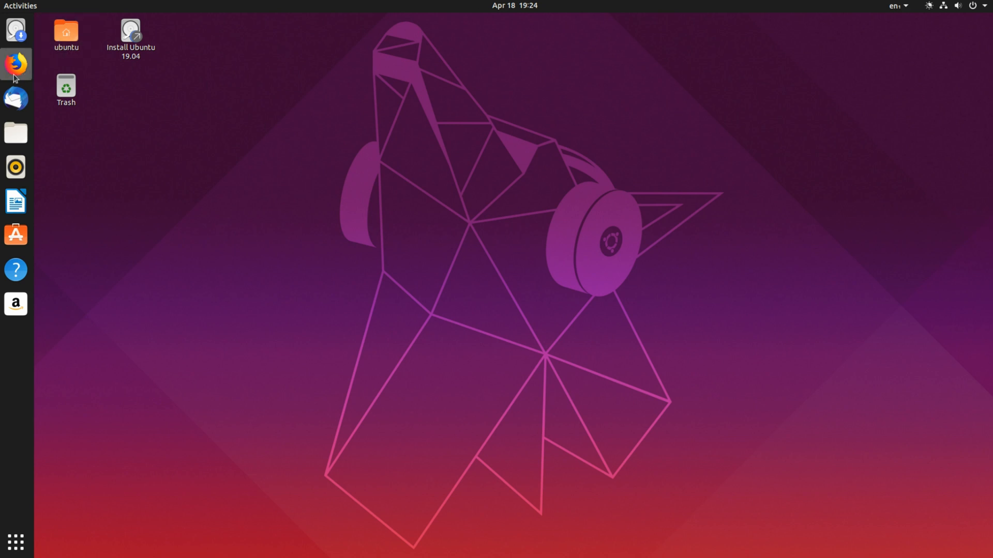
- Open the file manager, move its window to the middle of the desktop, and show the Music folder
left_click(16, 129)
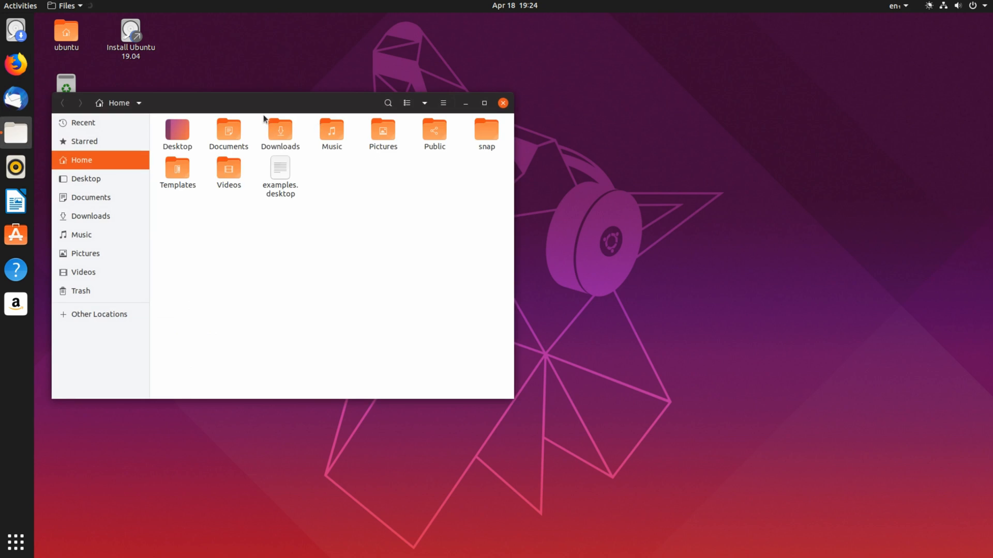
left_click_drag(268, 109, 507, 173)
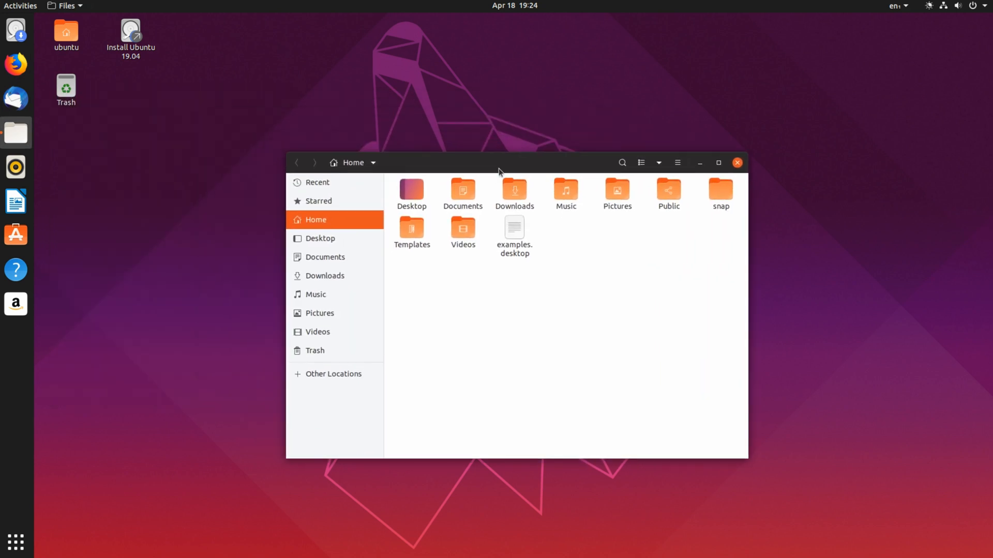
left_click(340, 309)
left_click(343, 300)
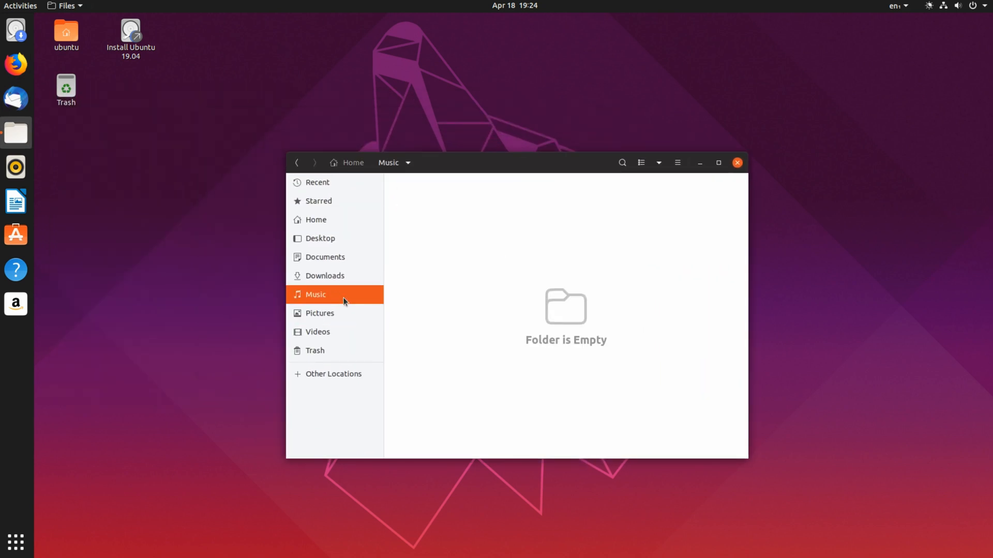